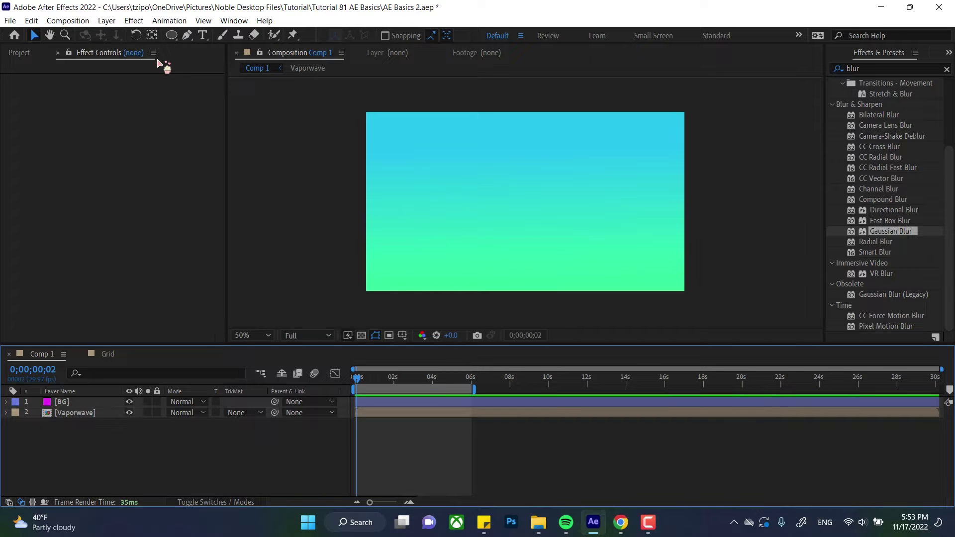
# Add a new empty shape layer to Comp 1 through Layer > New > Shape Layer.
pyautogui.click(107, 22)
pyautogui.moveTo(120, 34)
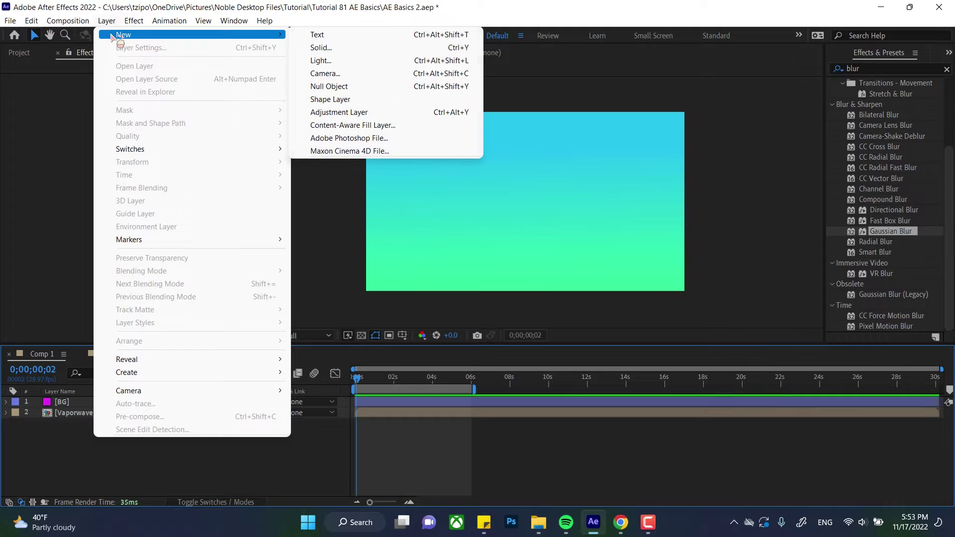
pyautogui.click(323, 99)
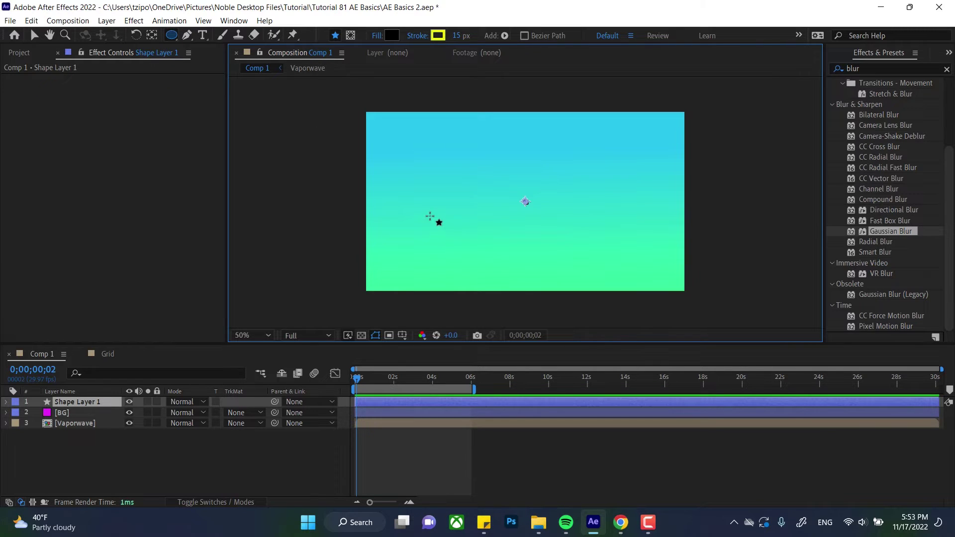
# Try the Star tool from the shape-tool flyout, then switch back to the Ellipse tool.
pyautogui.click(175, 38)
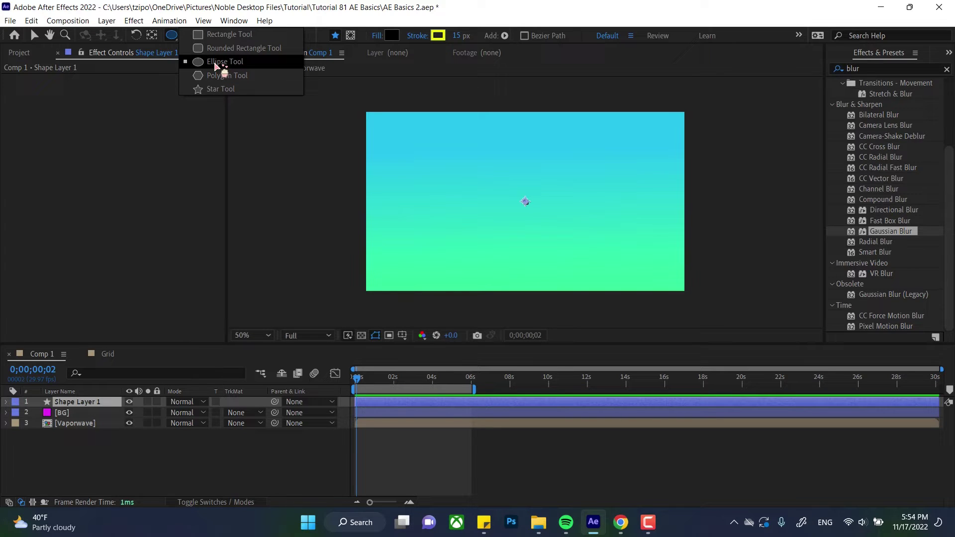
pyautogui.click(224, 92)
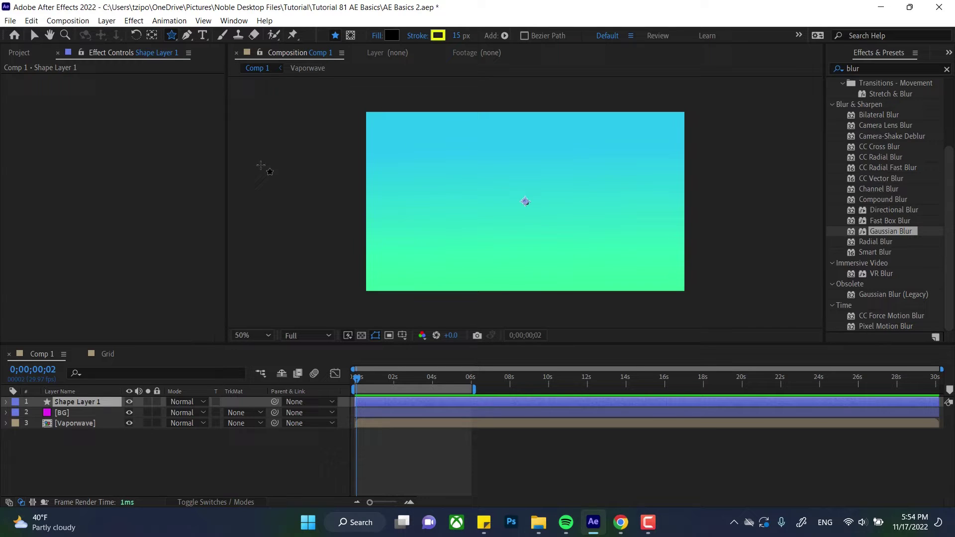
pyautogui.click(171, 34)
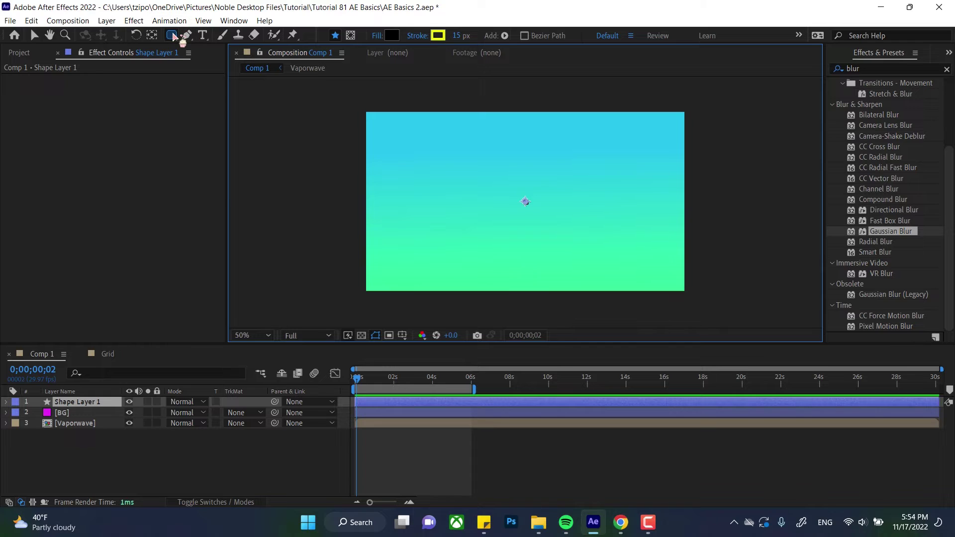
# Draw a yellow-stroked black rectangle mid-comp, redrawing it smaller after undoing the first one.
pyautogui.press('q')
pyautogui.press('q')
pyautogui.moveTo(393, 159)
pyautogui.mouseDown()
pyautogui.moveTo(417, 189)
pyautogui.moveTo(527, 230)
pyautogui.moveTo(537, 271)
pyautogui.moveTo(565, 266)
pyautogui.moveTo(571, 209)
pyautogui.moveTo(515, 252)
pyautogui.moveTo(584, 258)
pyautogui.moveTo(574, 225)
pyautogui.moveTo(580, 256)
pyautogui.moveTo(600, 254)
pyautogui.mouseUp()
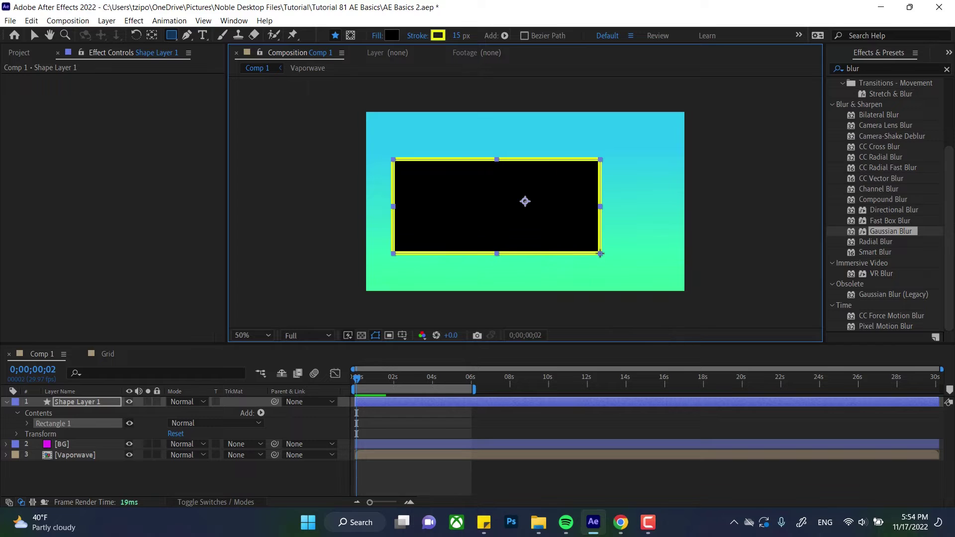
pyautogui.hotkey('ctrl', 'z')
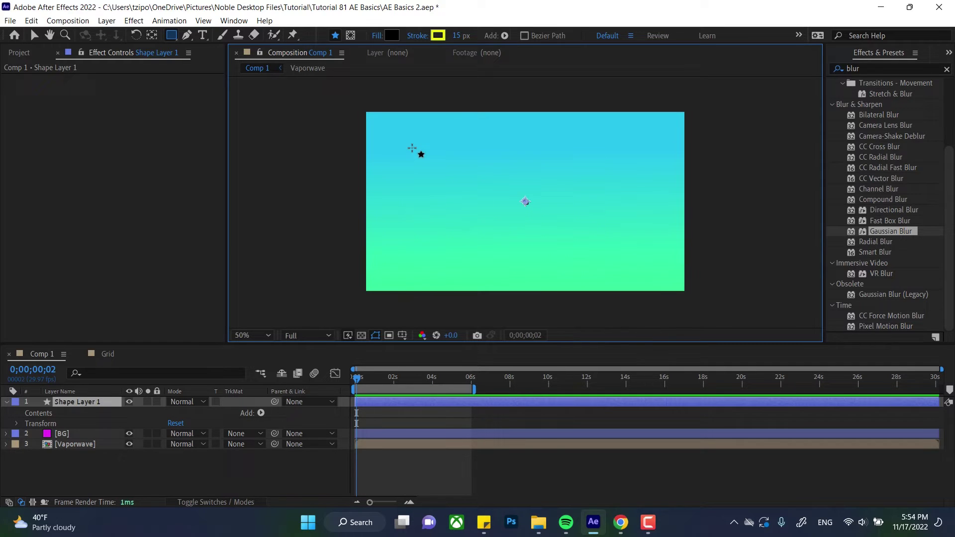
pyautogui.moveTo(410, 147)
pyautogui.mouseDown()
pyautogui.moveTo(468, 178)
pyautogui.moveTo(473, 209)
pyautogui.moveTo(528, 226)
pyautogui.moveTo(509, 202)
pyautogui.moveTo(564, 234)
pyautogui.moveTo(427, 214)
pyautogui.moveTo(527, 217)
pyautogui.moveTo(541, 275)
pyautogui.moveTo(462, 213)
pyautogui.moveTo(416, 151)
pyautogui.moveTo(512, 198)
pyautogui.moveTo(530, 226)
pyautogui.moveTo(607, 245)
pyautogui.mouseUp()
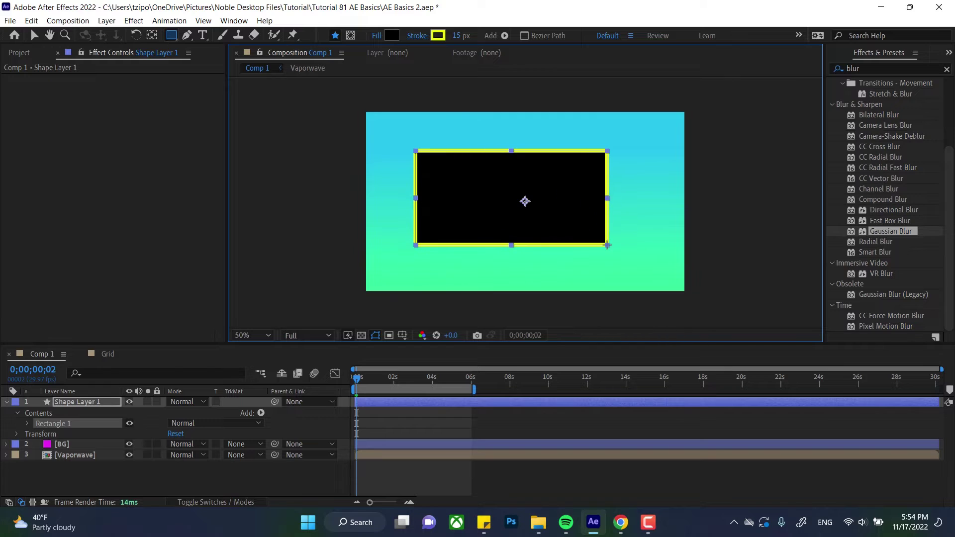
# Expand Rectangle Path 1 and raise Roundness, then return it to 0 for sharp corners.
pyautogui.click(27, 423)
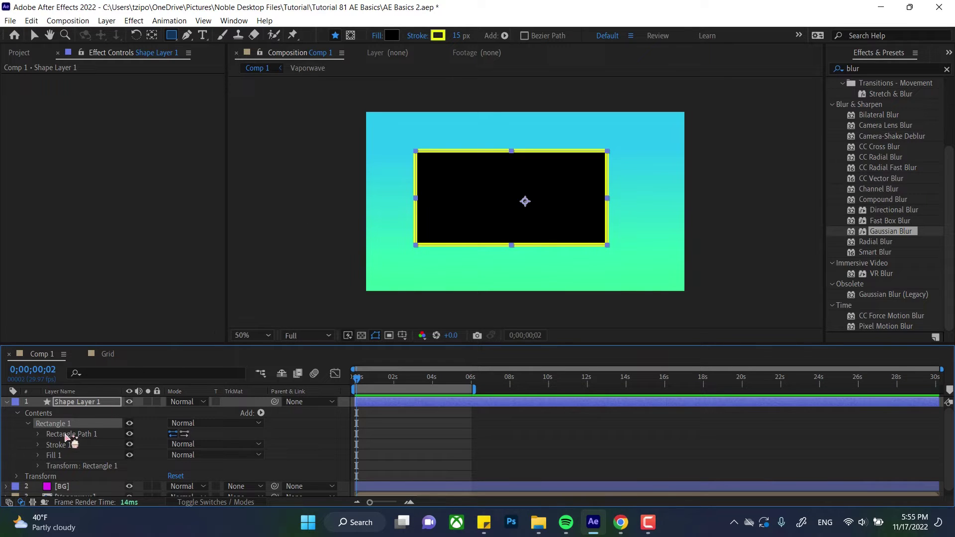
pyautogui.click(38, 445)
pyautogui.click(38, 445)
pyautogui.click(89, 436)
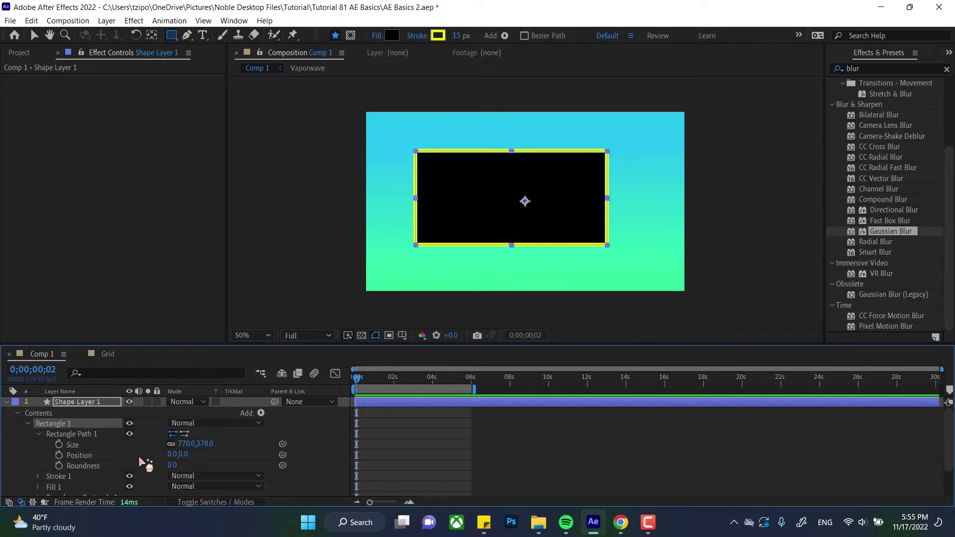
pyautogui.moveTo(170, 470); pyautogui.dragTo(334, 475)
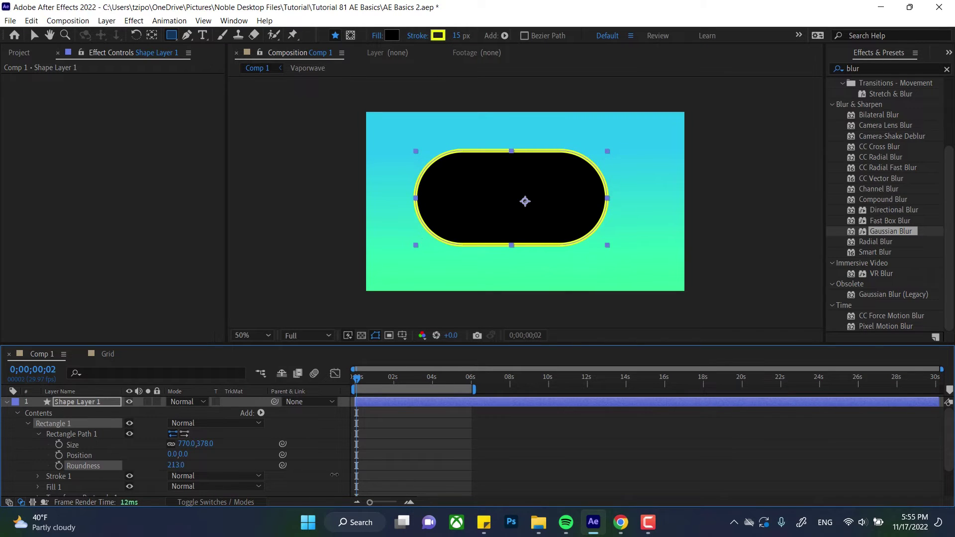
pyautogui.moveTo(180, 454); pyautogui.dragTo(2, 432)
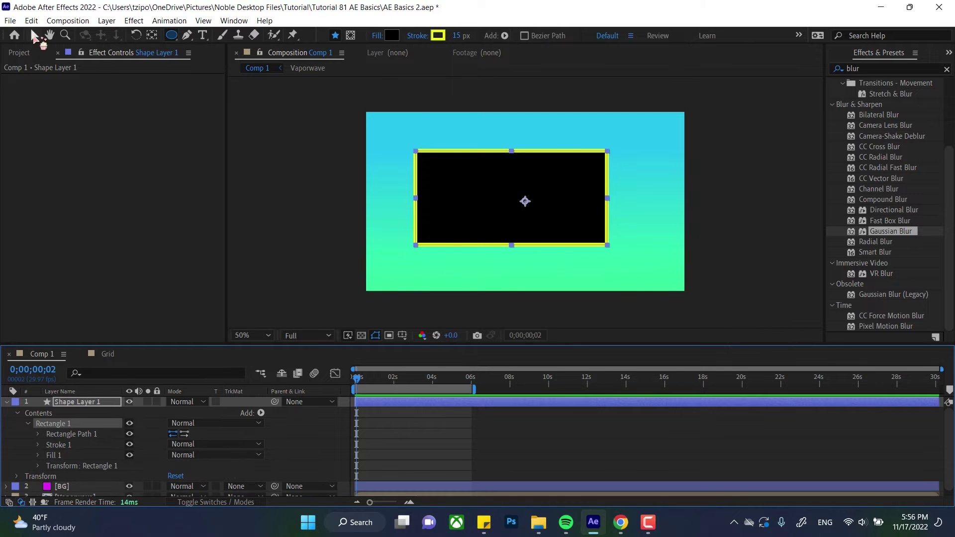
# Scale the rectangle down to a smaller box near the comp centre.
pyautogui.click(34, 35)
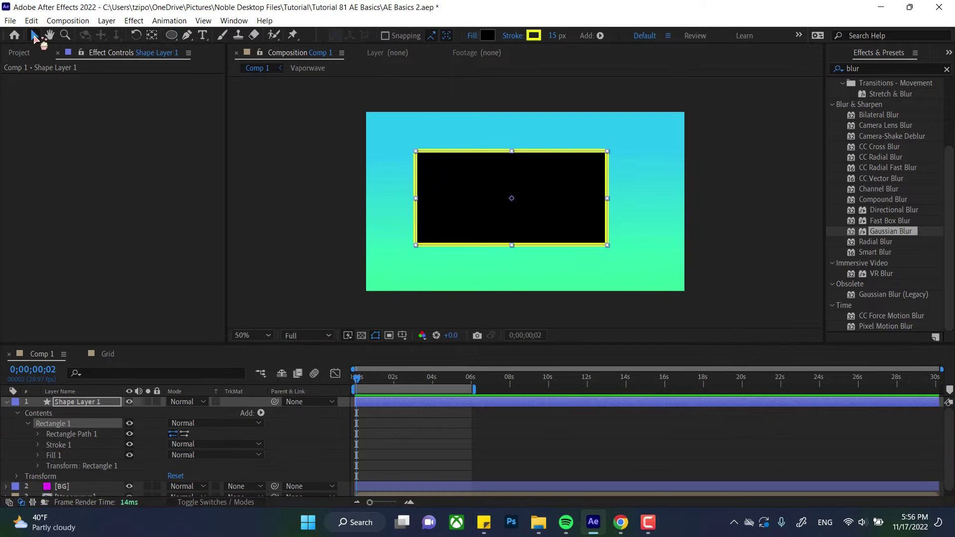
pyautogui.click(608, 154)
pyautogui.moveTo(599, 157)
pyautogui.mouseDown()
pyautogui.moveTo(562, 179)
pyautogui.moveTo(558, 155)
pyautogui.moveTo(557, 219)
pyautogui.moveTo(640, 185)
pyautogui.moveTo(531, 187)
pyautogui.moveTo(629, 181)
pyautogui.moveTo(604, 192)
pyautogui.moveTo(583, 161)
pyautogui.mouseUp()
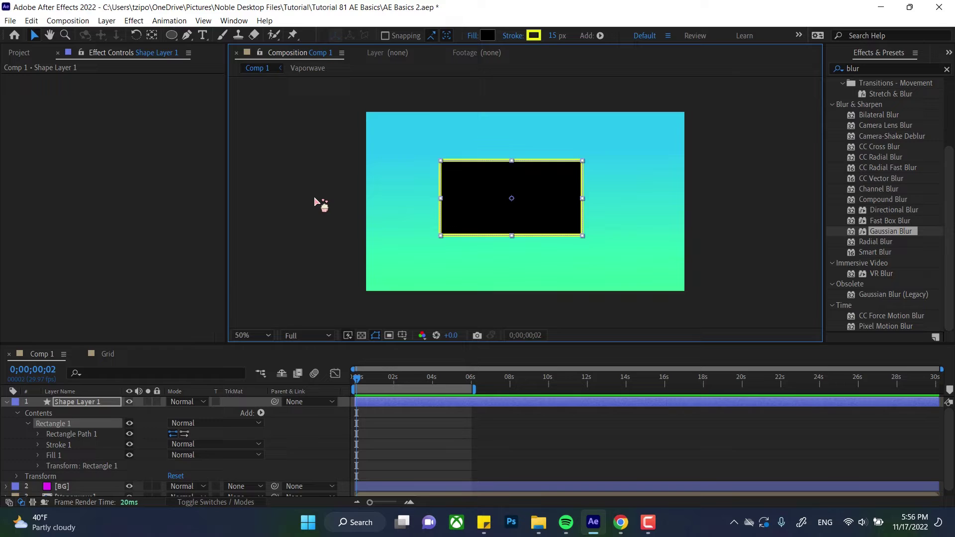
# Delete Rectangle 1 and draw a circle on the left side of the comp.
pyautogui.press('Delete')
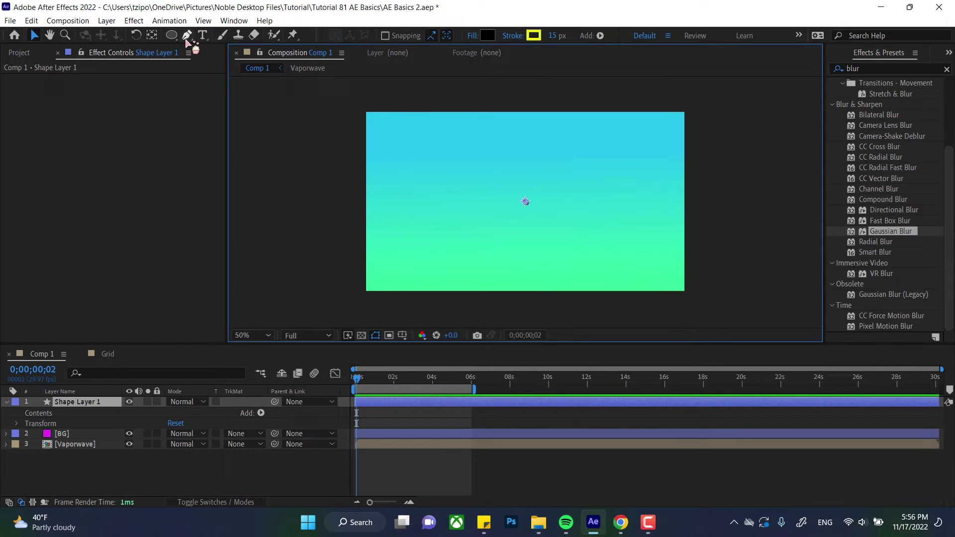
pyautogui.click(172, 36)
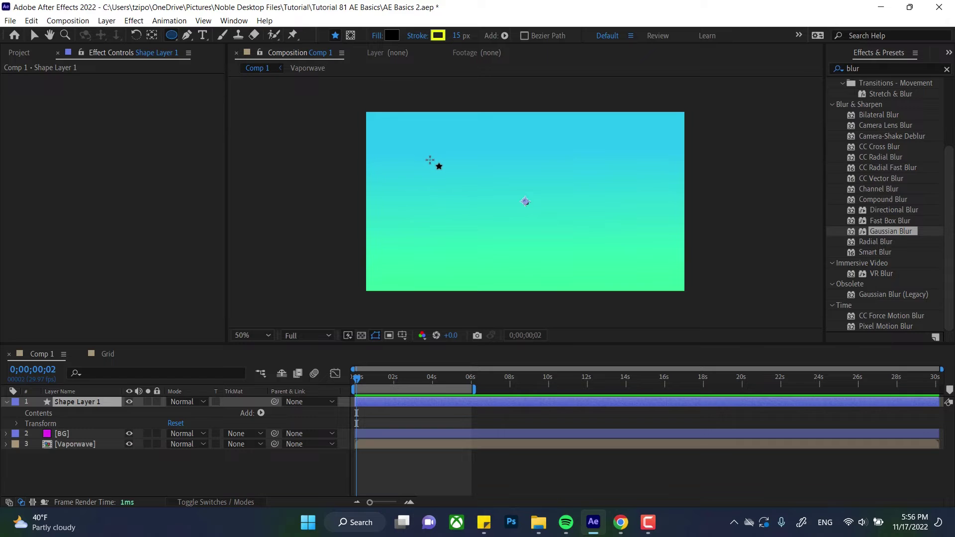
pyautogui.moveTo(430, 159); pyautogui.dragTo(541, 279)
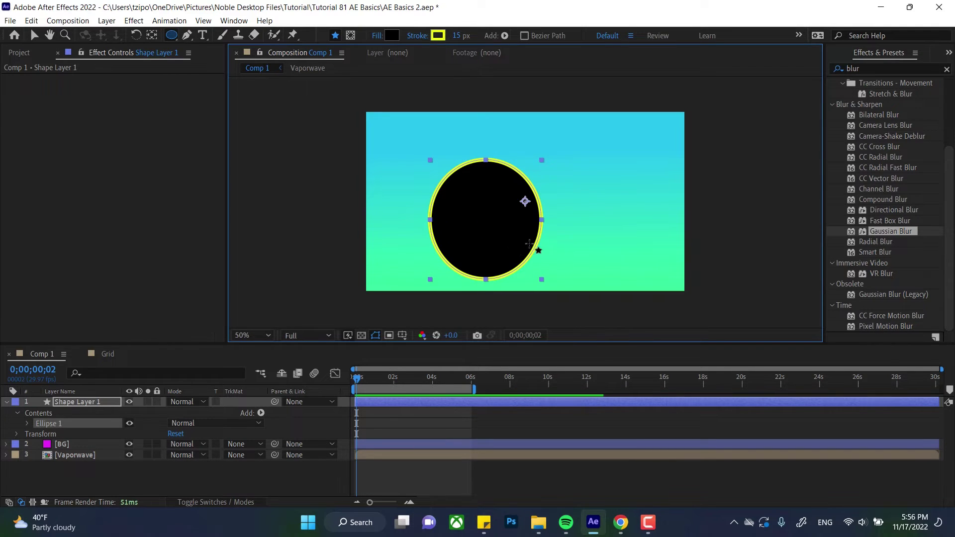
pyautogui.hotkey('ctrl', 'z')
pyautogui.moveTo(413, 160)
pyautogui.mouseDown()
pyautogui.moveTo(549, 296)
pyautogui.moveTo(480, 231)
pyautogui.moveTo(540, 264)
pyautogui.moveTo(487, 234)
pyautogui.moveTo(498, 244)
pyautogui.mouseUp()
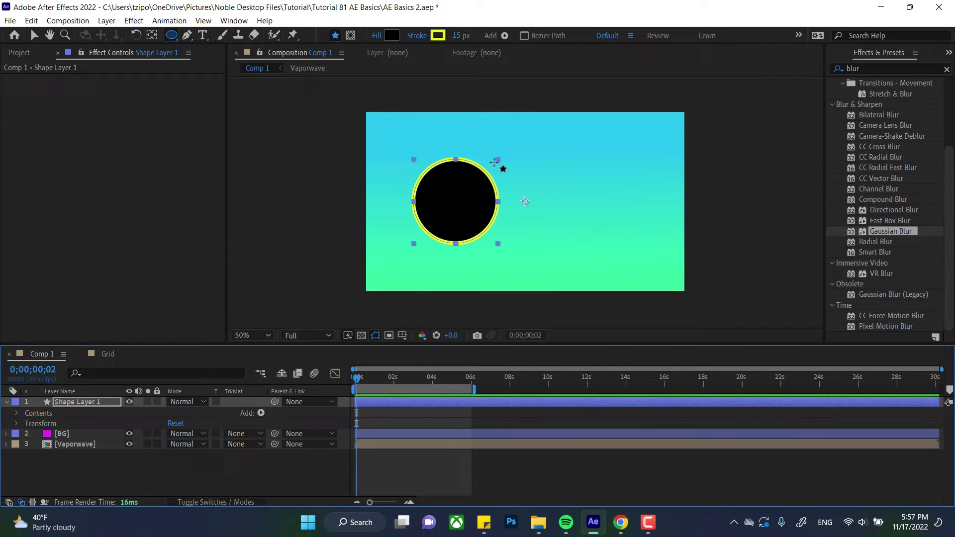
# Squash the circle into an ellipse, undo that, then remove the circle entirely.
pyautogui.press('v')
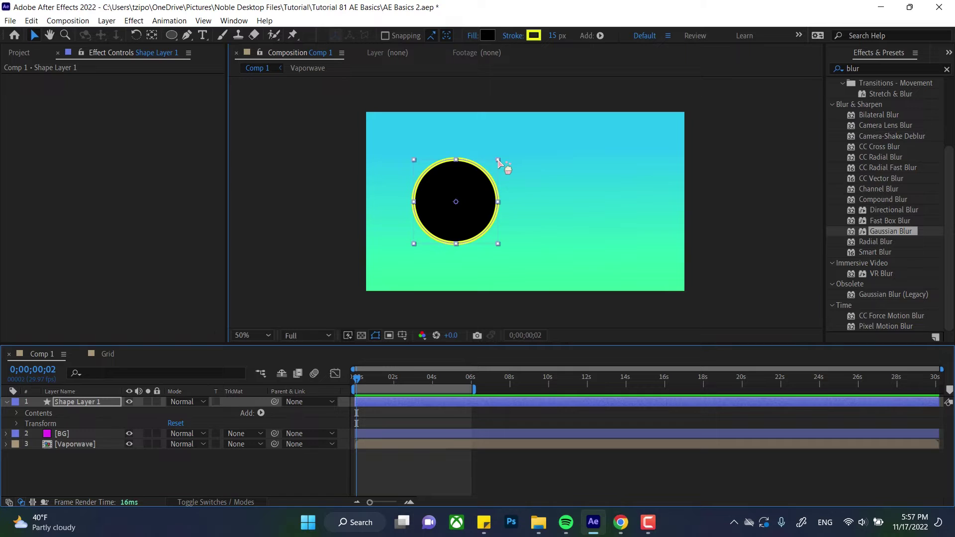
pyautogui.moveTo(497, 159)
pyautogui.mouseDown()
pyautogui.moveTo(472, 189)
pyautogui.moveTo(514, 177)
pyautogui.moveTo(516, 202)
pyautogui.moveTo(493, 176)
pyautogui.mouseUp()
pyautogui.hotkey('ctrl', 'z')
pyautogui.hotkey('ctrl', 'z')
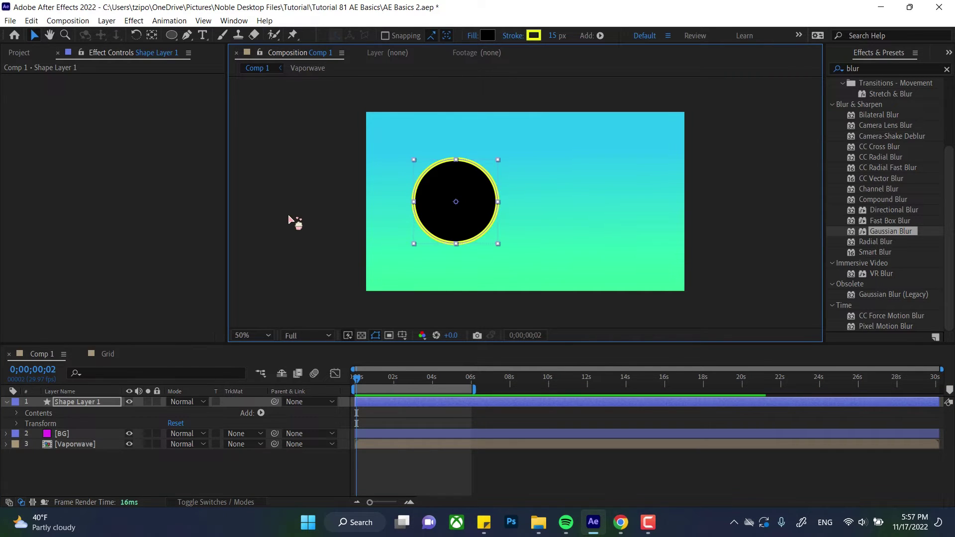
pyautogui.hotkey('ctrl', 'z')
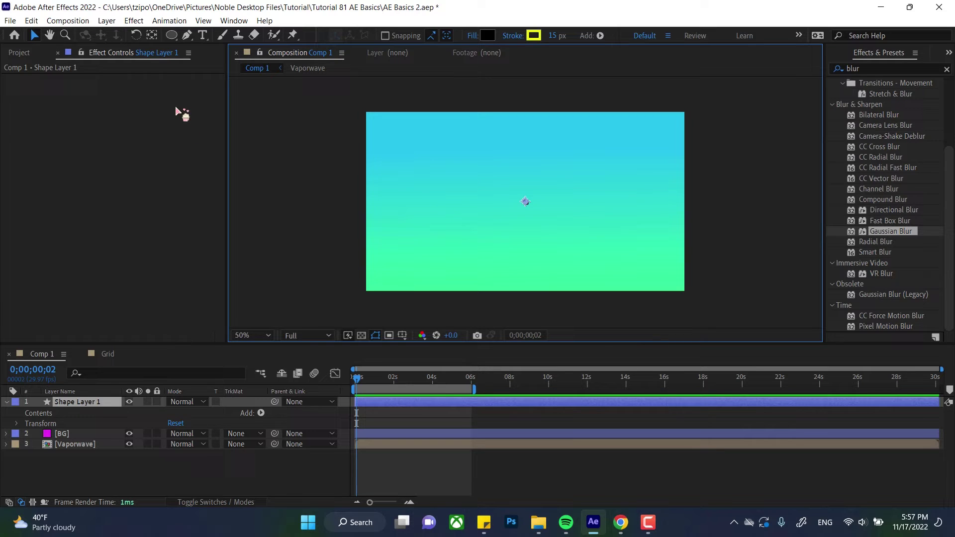
# Draw a black polygon in the comp with the Polygon tool.
pyautogui.moveTo(171, 38); pyautogui.dragTo(202, 75)
pyautogui.moveTo(414, 140)
pyautogui.mouseDown()
pyautogui.moveTo(461, 170)
pyautogui.moveTo(451, 174)
pyautogui.mouseUp()
pyautogui.hotkey('ctrl', 'z')
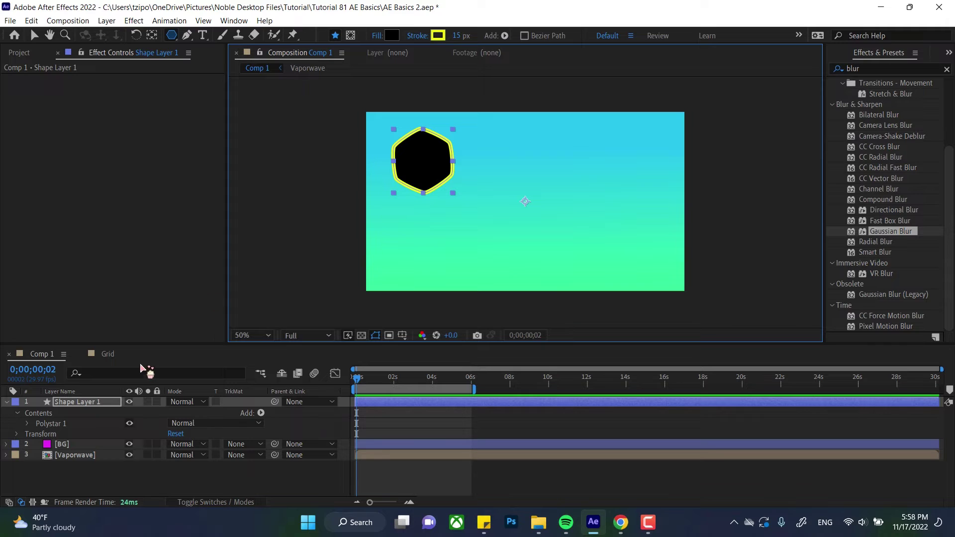
# Expand Polystar Path 1 and raise Points to 96, undoing between tries.
pyautogui.click(27, 423)
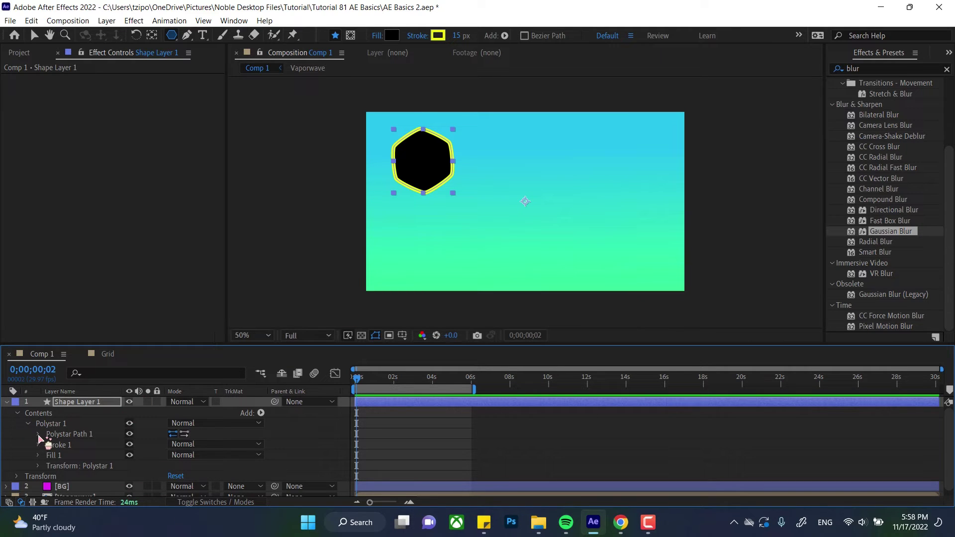
pyautogui.click(39, 435)
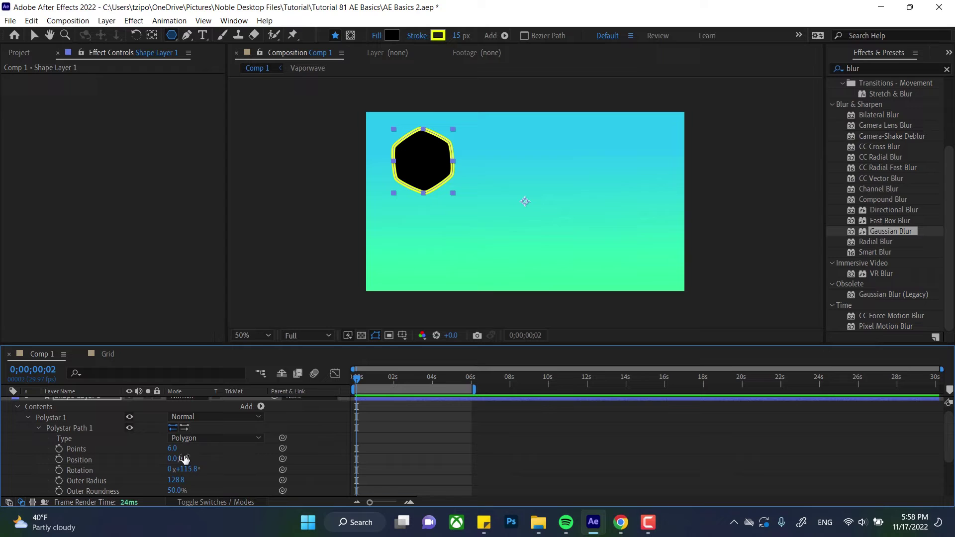
pyautogui.moveTo(172, 454); pyautogui.dragTo(147, 453)
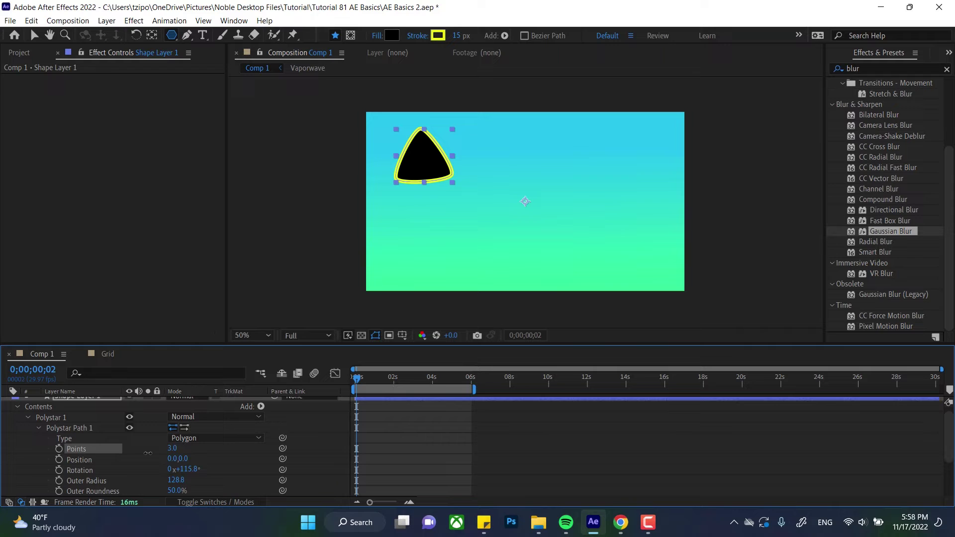
pyautogui.moveTo(147, 453); pyautogui.dragTo(164, 456)
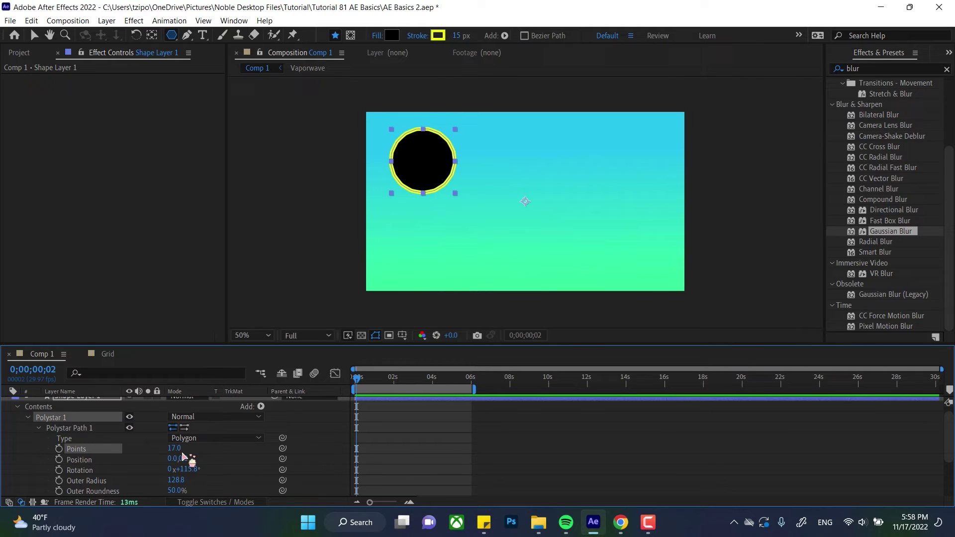
pyautogui.hotkey('ctrl', 'z')
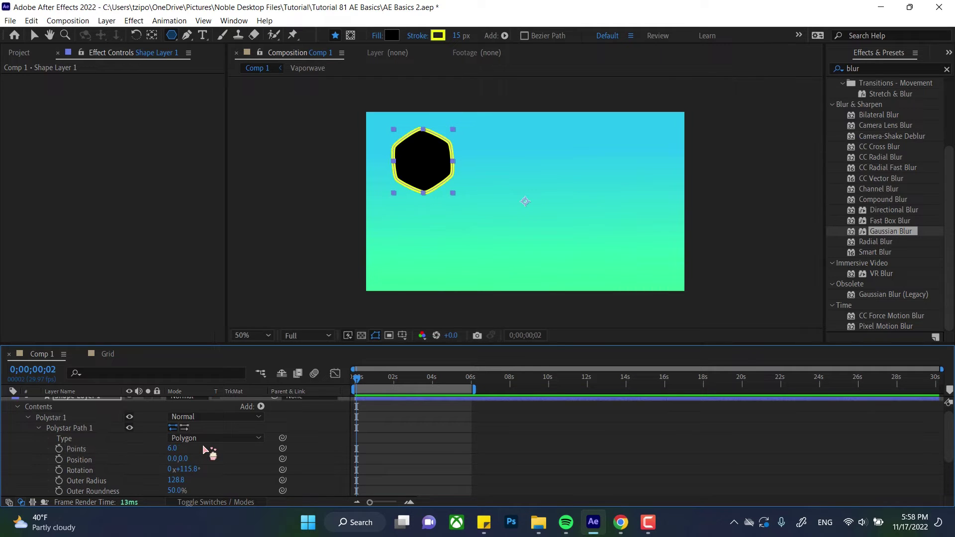
pyautogui.moveTo(174, 449); pyautogui.dragTo(214, 447)
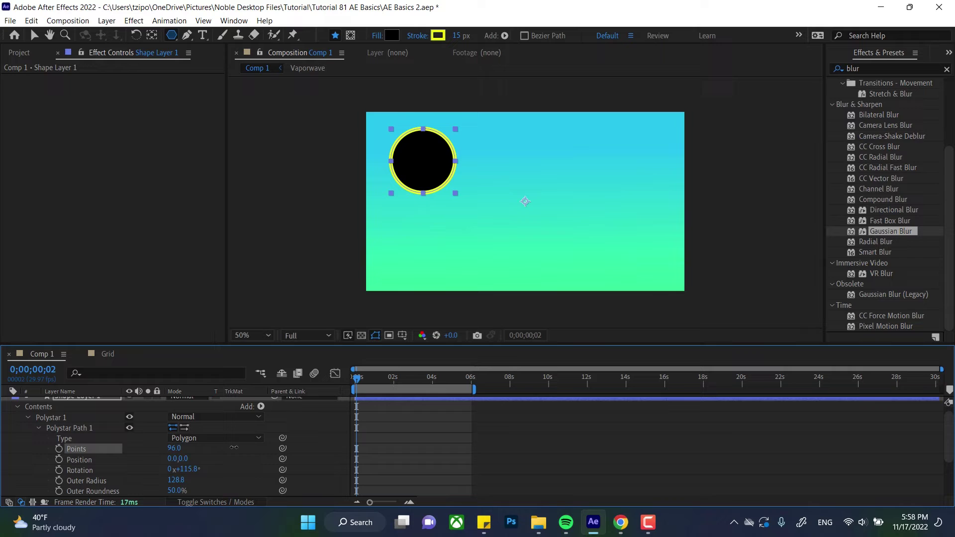
# Revert Points to 6, try Outer Radius and Outer Roundness changes, then remove Polystar 1.
pyautogui.hotkey('ctrl', 'z')
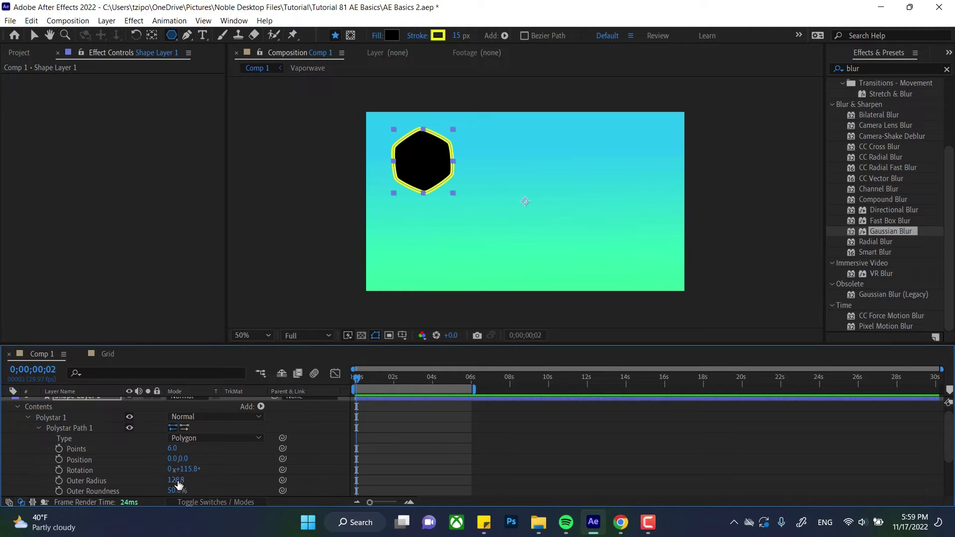
pyautogui.moveTo(178, 483); pyautogui.dragTo(66, 497)
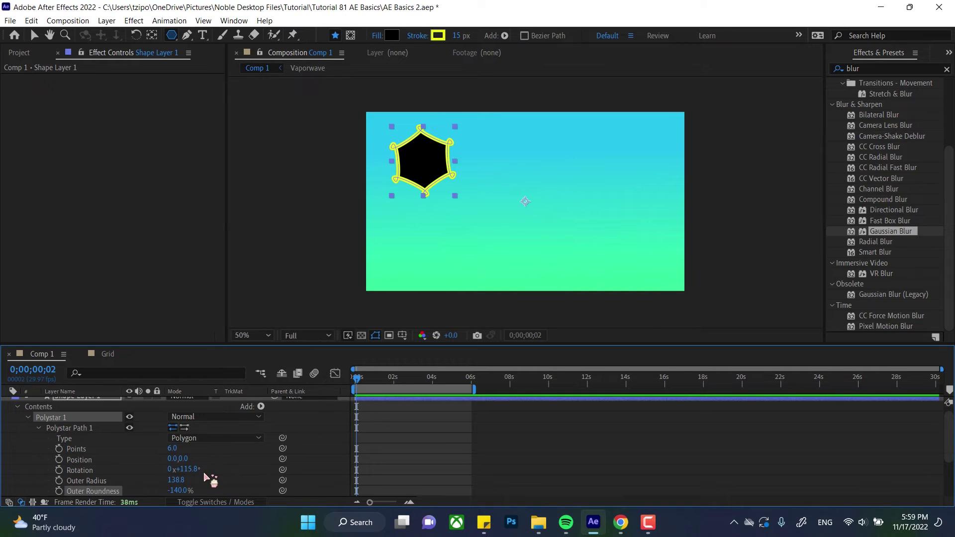
pyautogui.hotkey('ctrl', 'z')
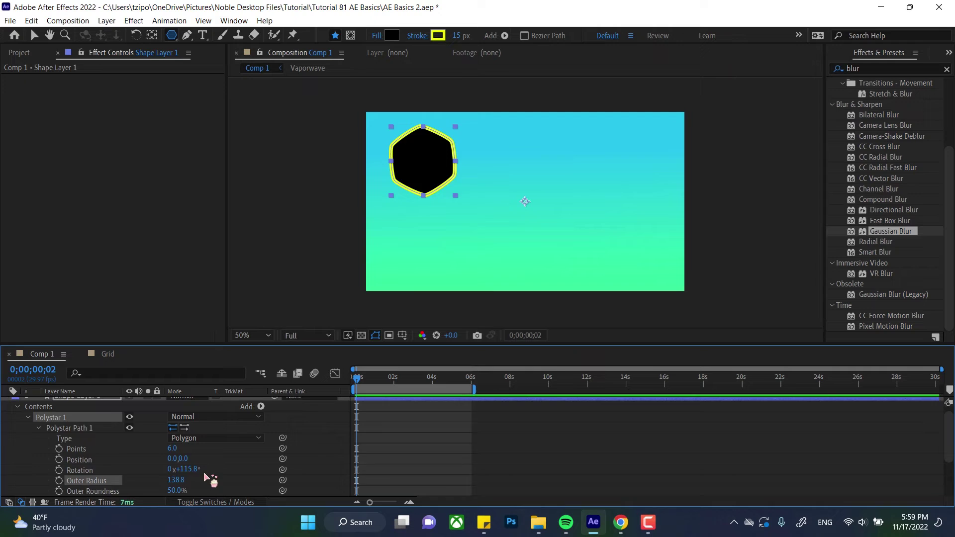
pyautogui.hotkey('ctrl', 'z')
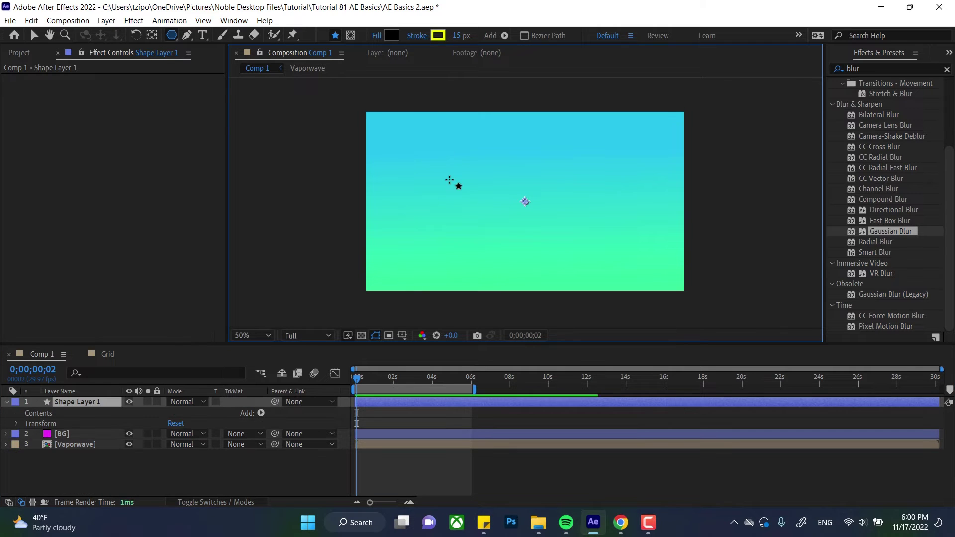
# Drag out a polygon while changing its roundness and side count with arrow keys, then undo it.
pyautogui.moveTo(436, 160); pyautogui.dragTo(460, 188)
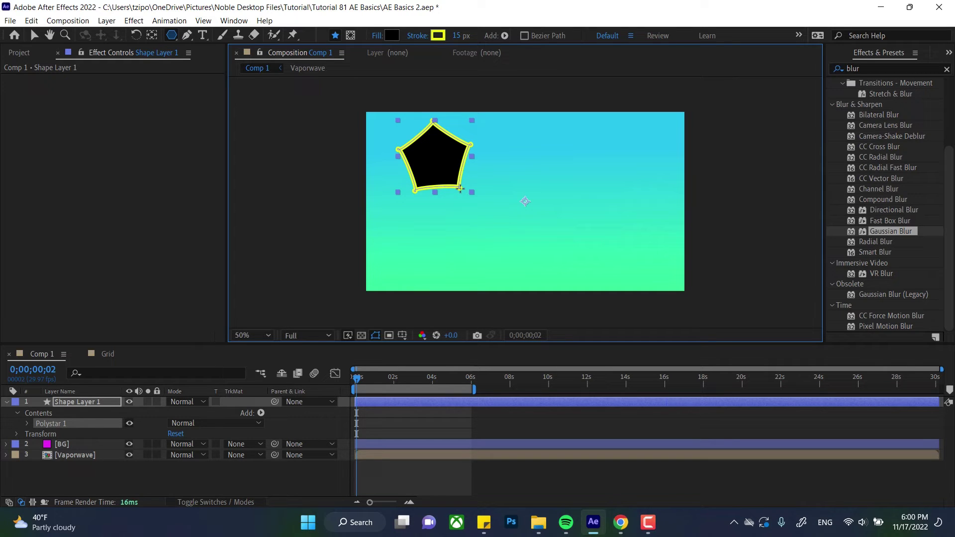
pyautogui.press('Left')
pyautogui.press('Left')
pyautogui.press('Left')
pyautogui.press('Left')
pyautogui.press('Left')
pyautogui.press('Left')
pyautogui.press('Left')
pyautogui.press('Left')
pyautogui.moveTo(460, 189); pyautogui.dragTo(460, 189)
pyautogui.press('Right')
pyautogui.press('Right')
pyautogui.press('Right')
pyautogui.press('Right')
pyautogui.press('Right')
pyautogui.press('Right')
pyautogui.press('Right')
pyautogui.press('Right')
pyautogui.press('Down')
pyautogui.press('Down')
pyautogui.press('Up')
pyautogui.press('Up')
pyautogui.press('Up')
pyautogui.press('Up')
pyautogui.press('Down')
pyautogui.press('Down')
pyautogui.press('Down')
pyautogui.press('Down')
pyautogui.hotkey('ctrl', 'z')
# Draw a yellow-stroked black star, using arrow keys to sharpen it and add points.
pyautogui.moveTo(172, 35); pyautogui.dragTo(214, 93)
pyautogui.moveTo(460, 164); pyautogui.dragTo(487, 187)
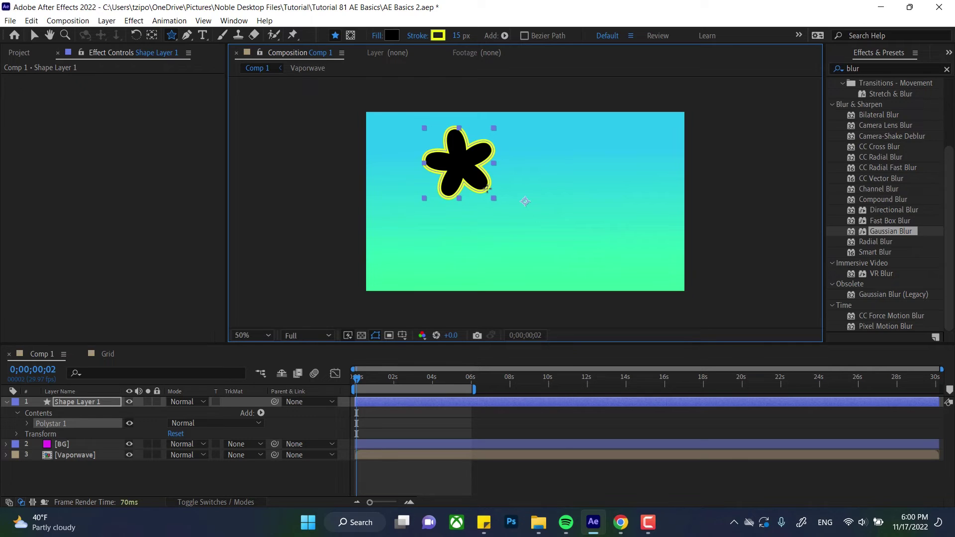
pyautogui.press('Left')
pyautogui.press('Left')
pyautogui.press('Left')
pyautogui.press('Left')
pyautogui.press('Left')
pyautogui.press('Left')
pyautogui.moveTo(487, 189)
pyautogui.mouseDown()
pyautogui.moveTo(521, 214)
pyautogui.moveTo(493, 189)
pyautogui.moveTo(501, 184)
pyautogui.moveTo(503, 207)
pyautogui.moveTo(486, 203)
pyautogui.moveTo(479, 215)
pyautogui.moveTo(504, 191)
pyautogui.mouseUp()
pyautogui.press('Left')
pyautogui.press('Left')
pyautogui.press('Down')
pyautogui.press('Down')
pyautogui.press('Up')
pyautogui.press('Up')
pyautogui.press('Up')
pyautogui.press('Up')
pyautogui.press('Up')
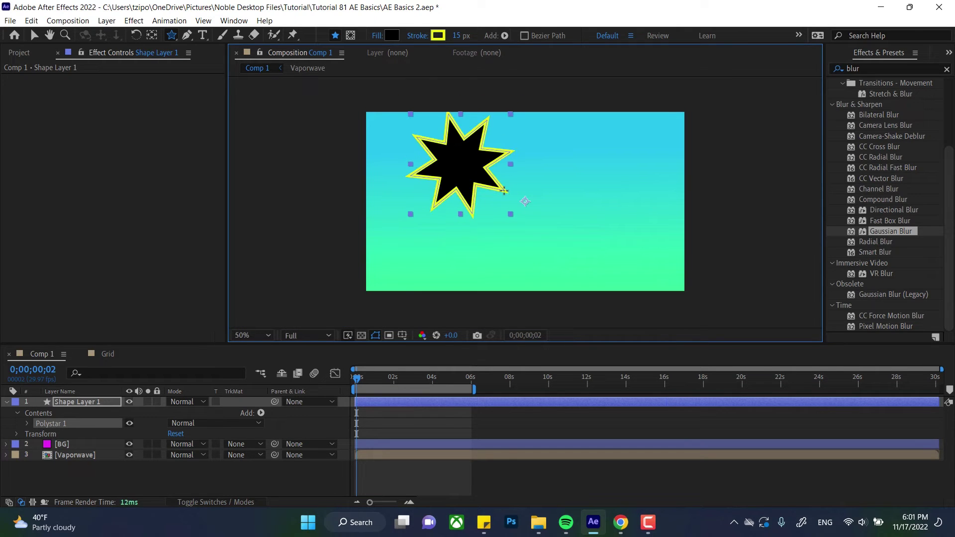
pyautogui.press('Up')
pyautogui.press('Up')
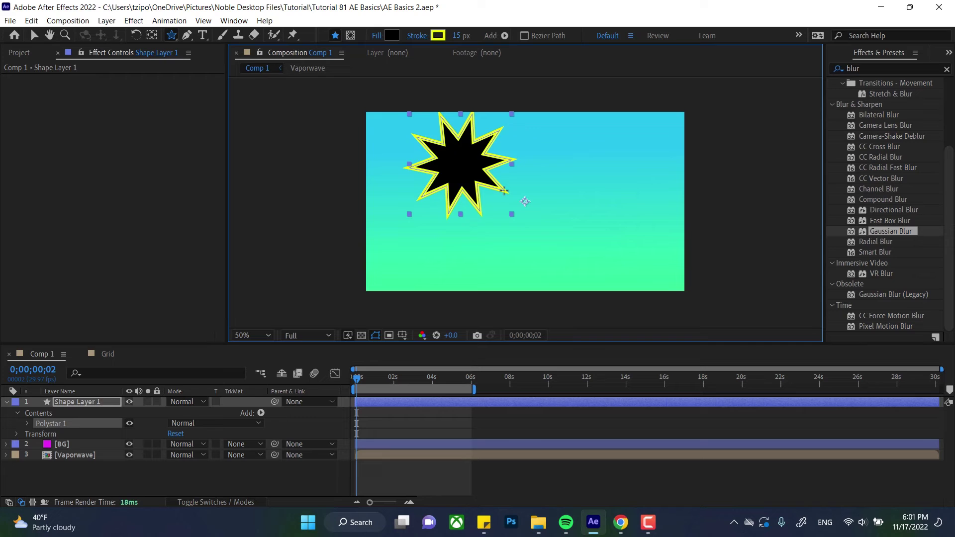
# Finish the star with five points and expand Polystar Path 1's settings.
pyautogui.press('Down')
pyautogui.press('Down')
pyautogui.press('Down')
pyautogui.press('Down')
pyautogui.press('Down')
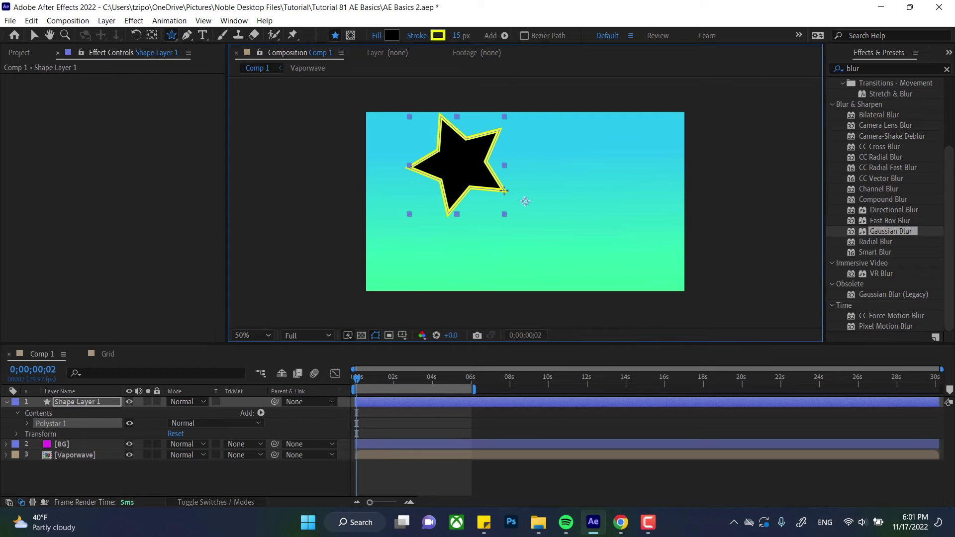
pyautogui.click(27, 423)
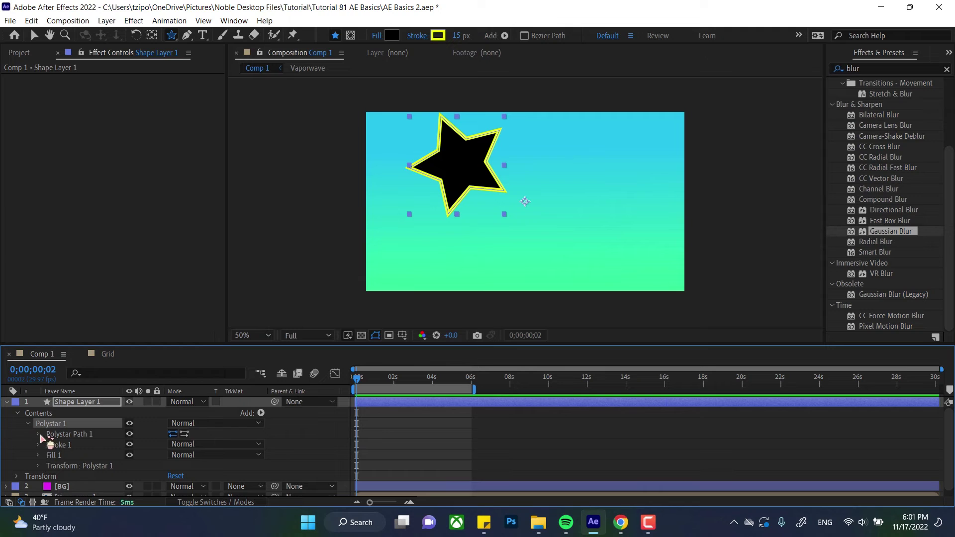
pyautogui.click(38, 434)
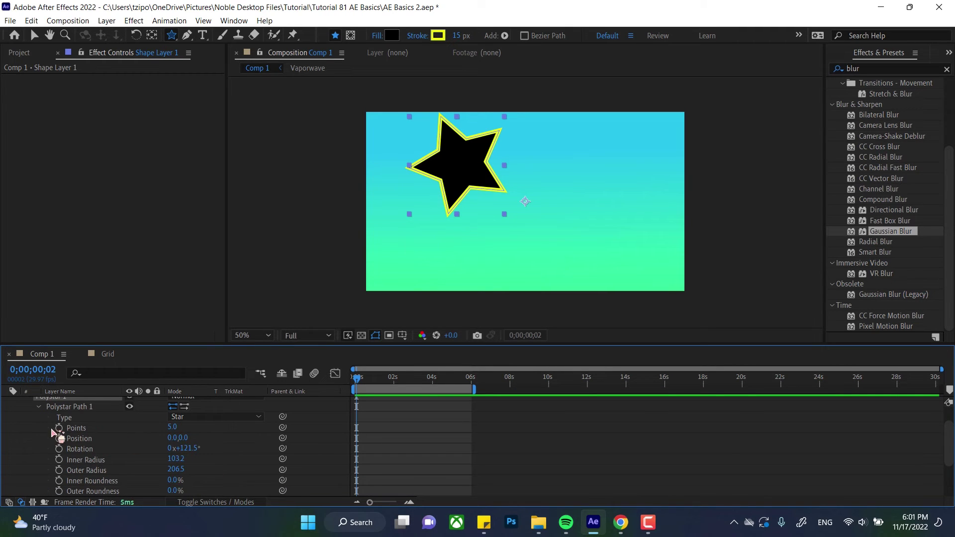
# Switch Type to Polygon and back to Star, then set Inner Roundness to 63%.
pyautogui.click(227, 416)
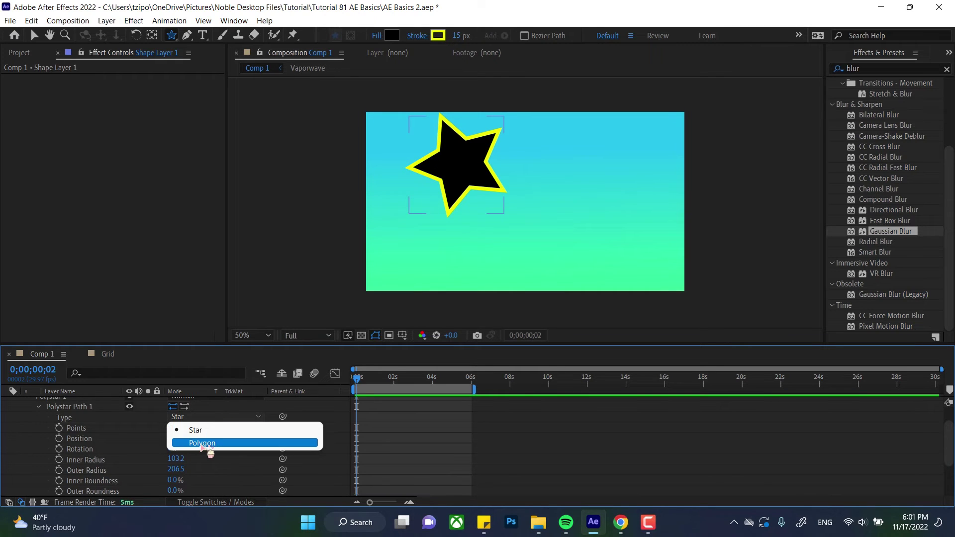
pyautogui.click(204, 442)
pyautogui.click(207, 417)
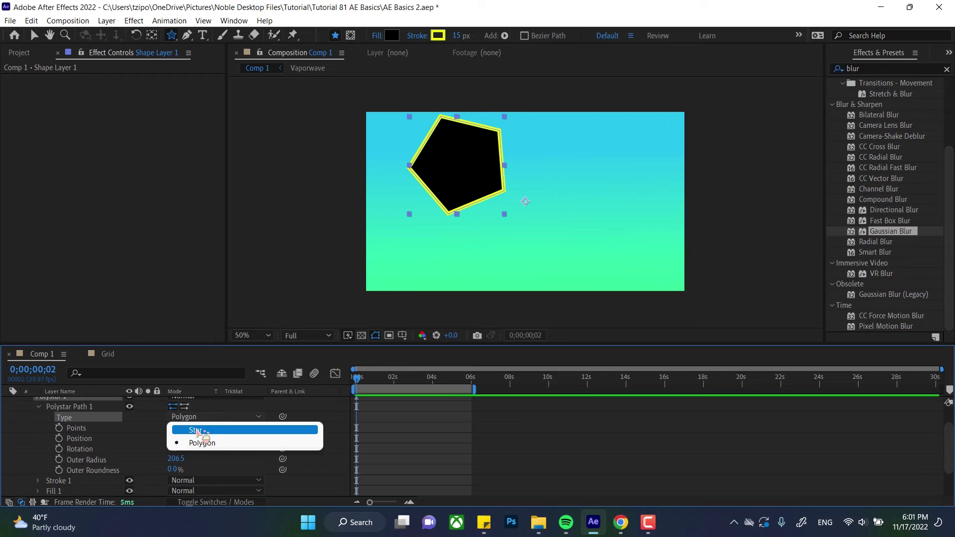
pyautogui.click(199, 429)
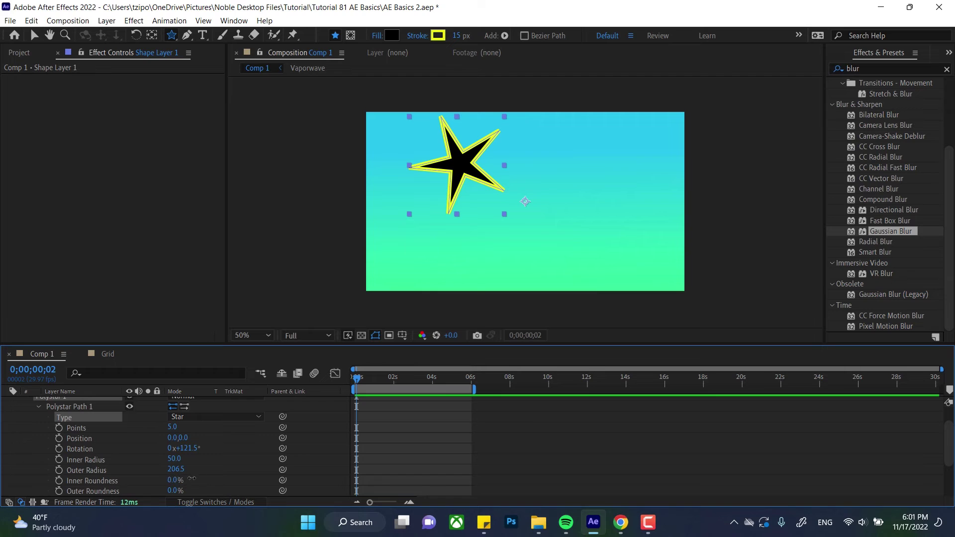
pyautogui.moveTo(191, 478); pyautogui.dragTo(214, 489)
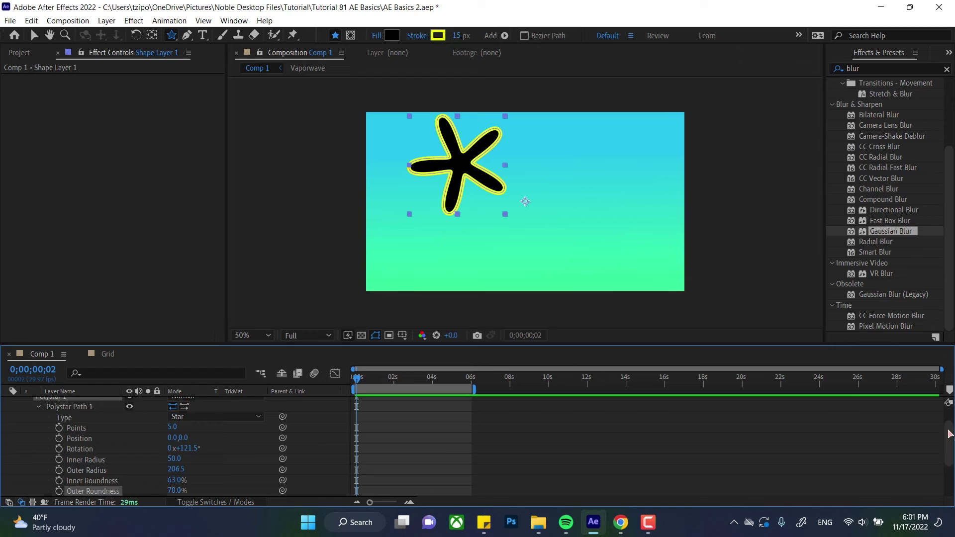
pyautogui.scroll(2, 949, 434)
# Move the star down and right toward the comp centre.
pyautogui.press('v')
pyautogui.click(455, 169)
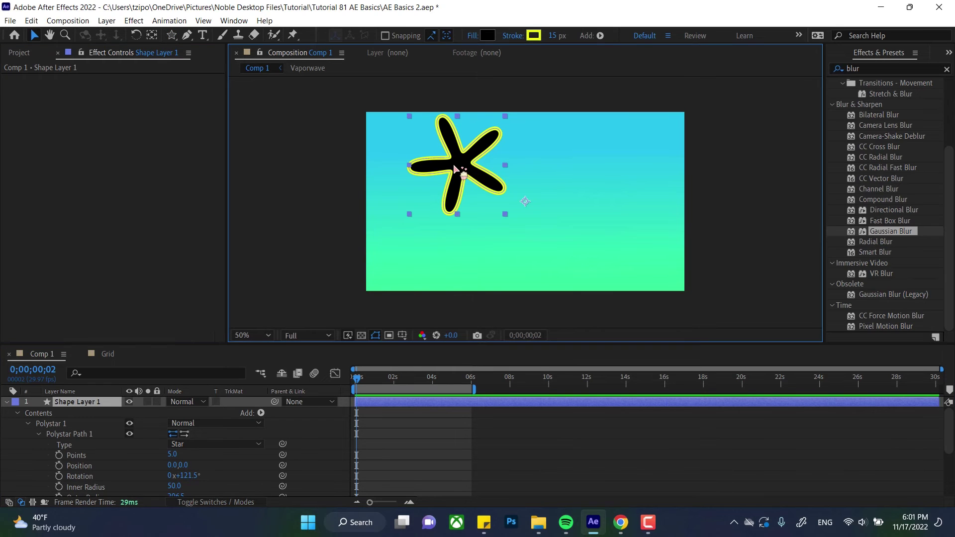
pyautogui.moveTo(453, 168)
pyautogui.mouseDown()
pyautogui.moveTo(480, 204)
pyautogui.moveTo(447, 180)
pyautogui.mouseUp()
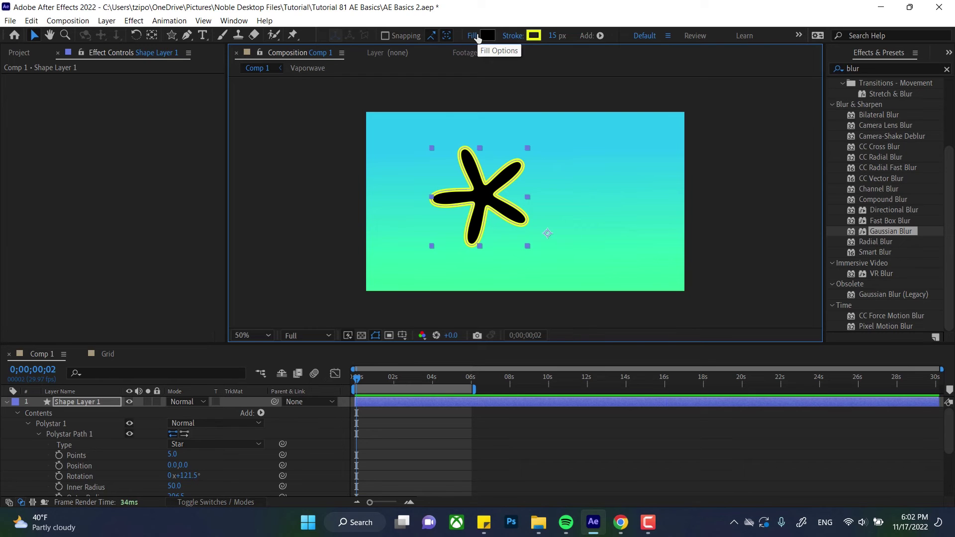
# Set the star's fill colour to bright pink FF6E93 with hue 345.
pyautogui.click(494, 37)
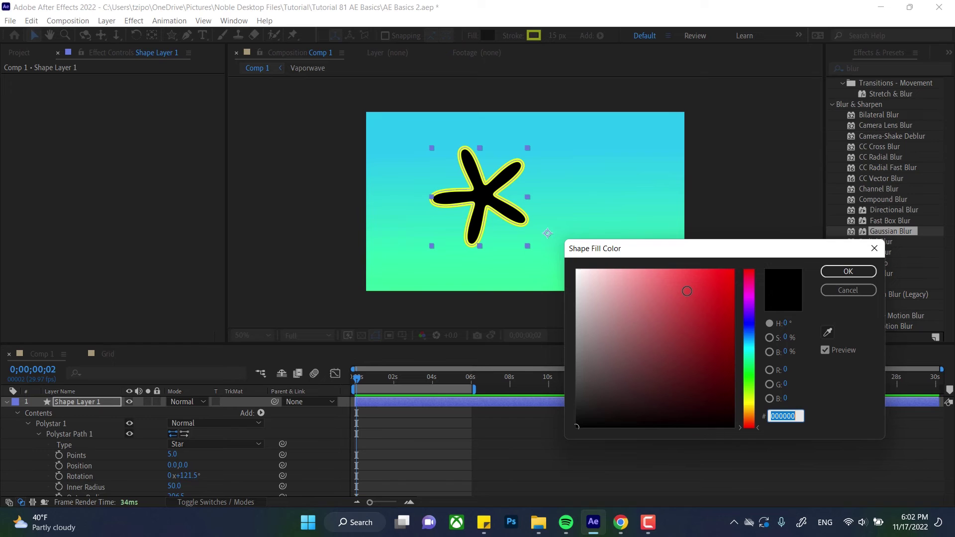
pyautogui.click(751, 340)
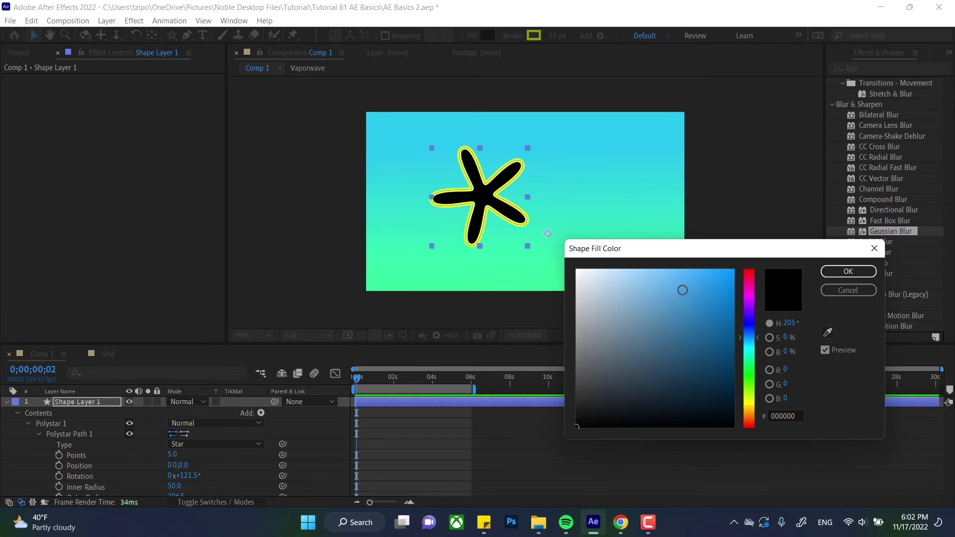
pyautogui.moveTo(682, 290)
pyautogui.mouseDown()
pyautogui.moveTo(718, 251)
pyautogui.moveTo(566, 236)
pyautogui.moveTo(698, 376)
pyautogui.moveTo(733, 349)
pyautogui.mouseUp()
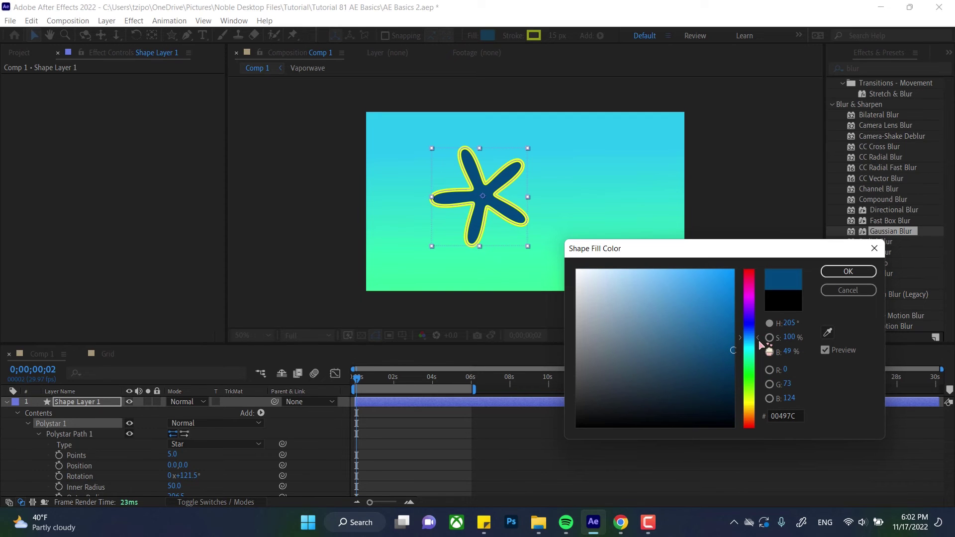
pyautogui.click(750, 277)
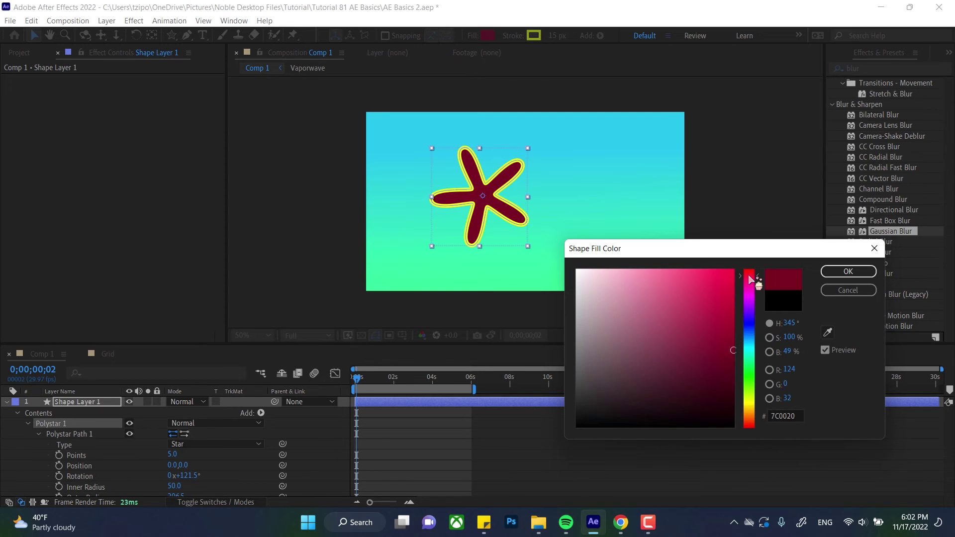
pyautogui.moveTo(699, 287)
pyautogui.mouseDown()
pyautogui.moveTo(650, 258)
pyautogui.moveTo(666, 250)
pyautogui.mouseUp()
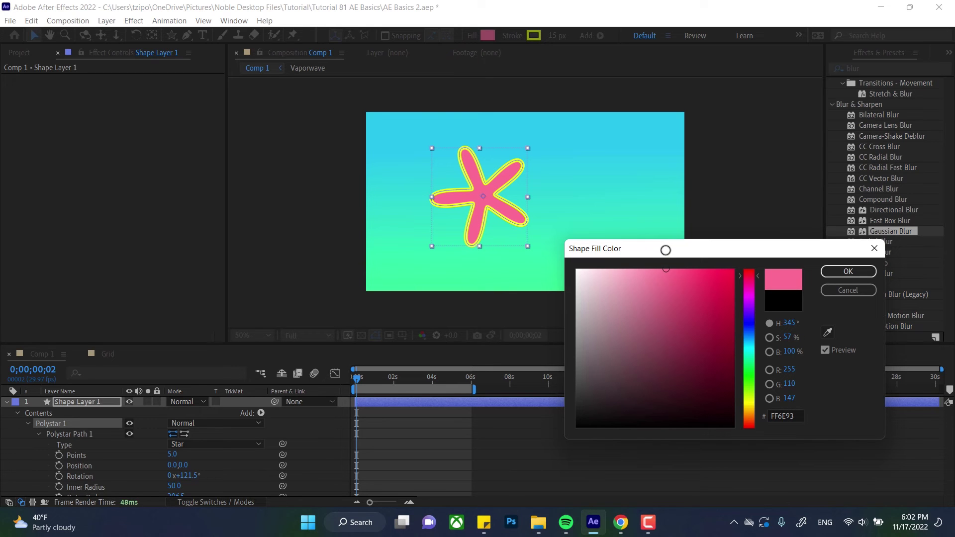
pyautogui.click(847, 272)
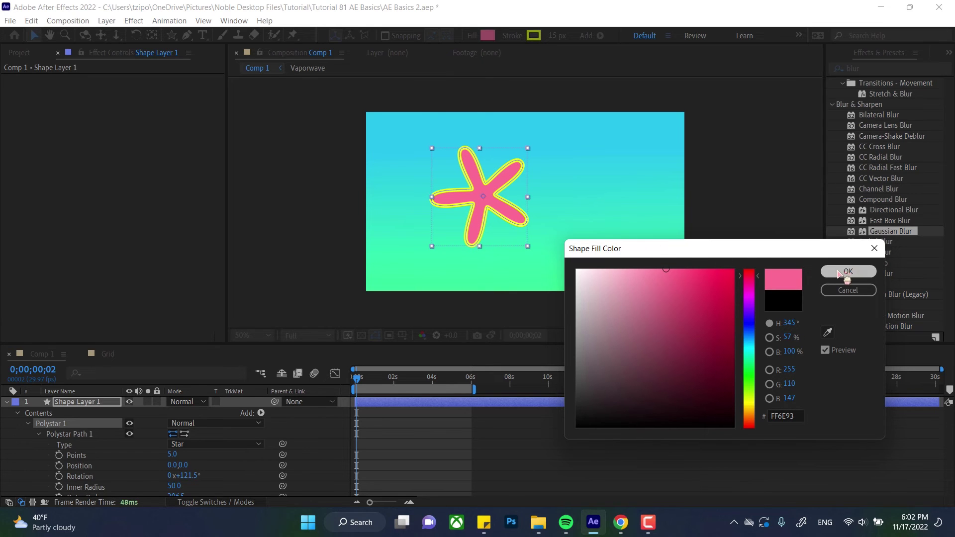
# Set the star's stroke colour to near-white FAF2F2 using the eyedropper.
pyautogui.click(533, 36)
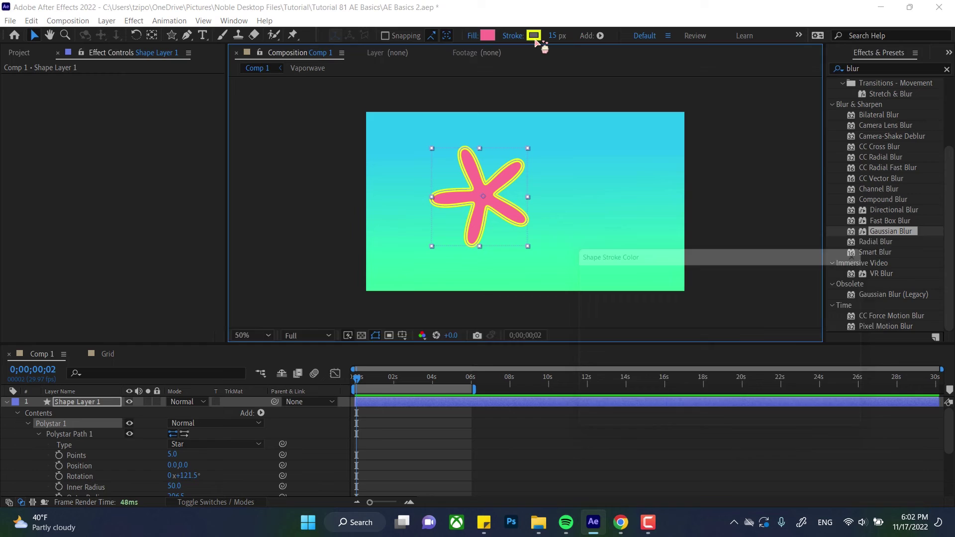
pyautogui.moveTo(637, 326)
pyautogui.mouseDown()
pyautogui.moveTo(572, 247)
pyautogui.moveTo(546, 252)
pyautogui.mouseUp()
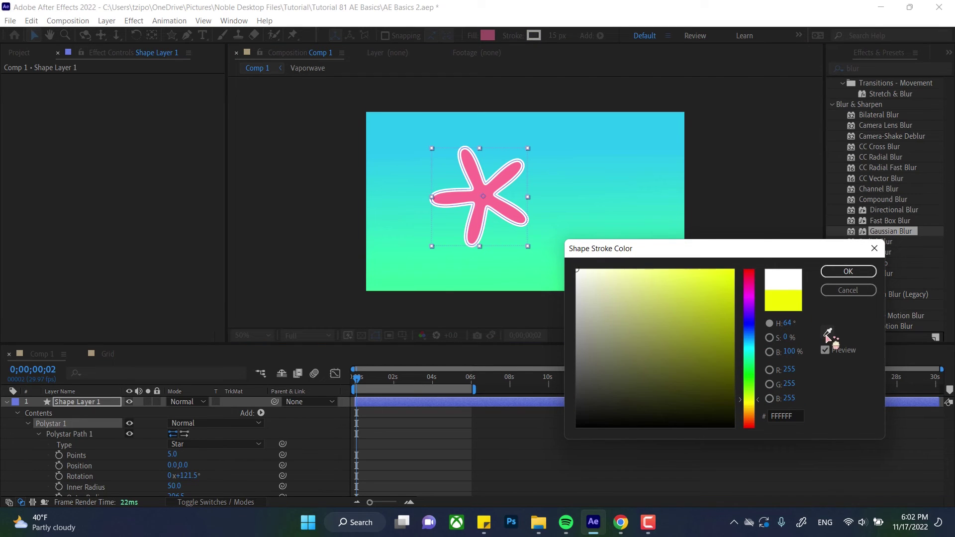
pyautogui.click(828, 334)
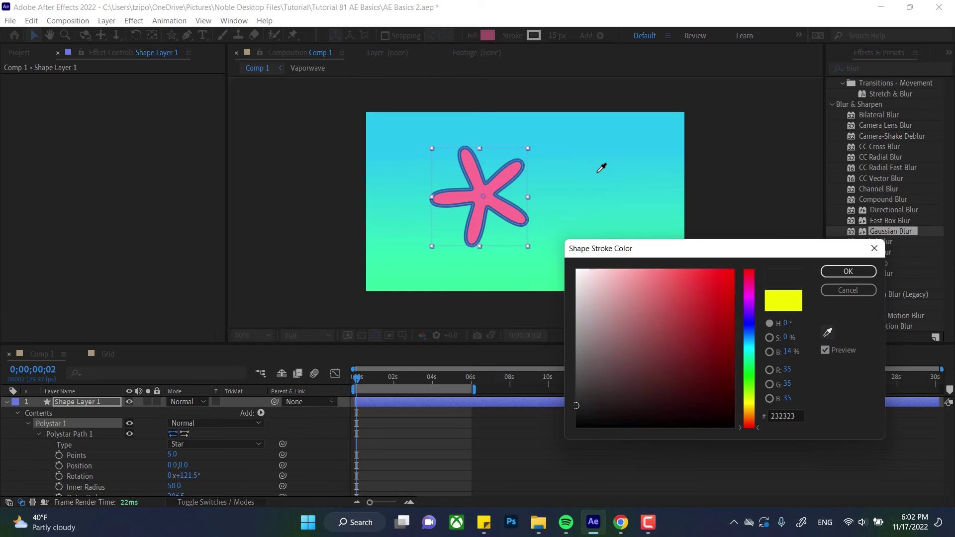
pyautogui.click(663, 258)
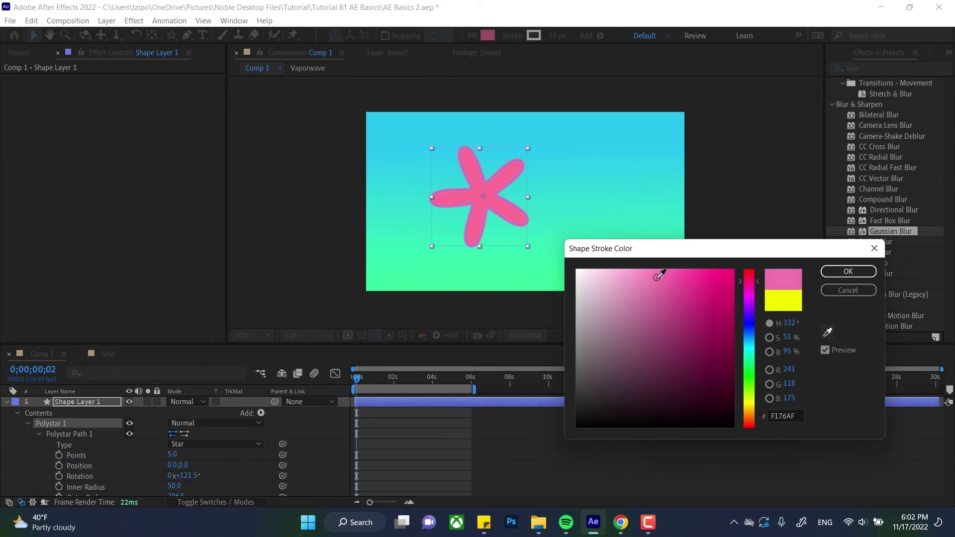
pyautogui.click(840, 266)
pyautogui.click(848, 271)
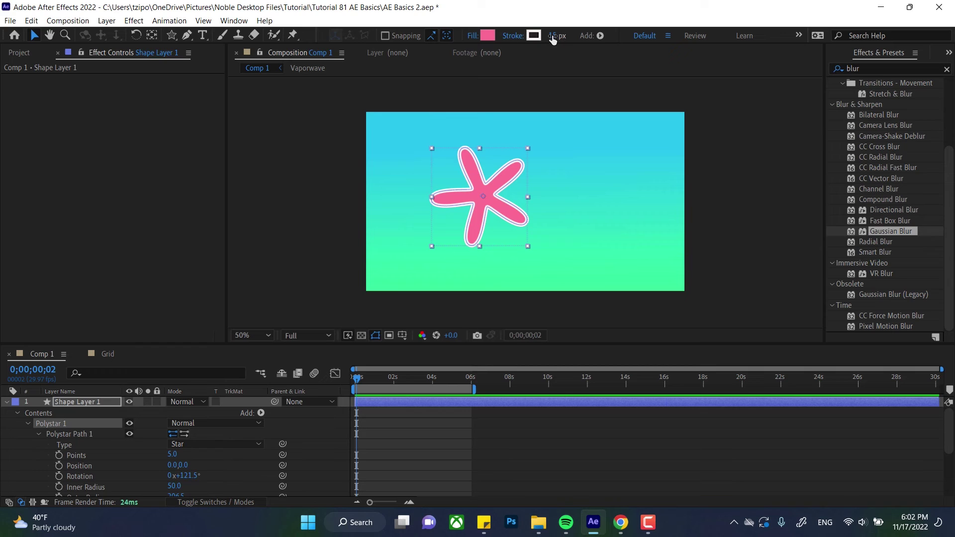
# Widen the star's white outline to 22 px and set its fill to None, removing the pink.
pyautogui.moveTo(557, 36)
pyautogui.mouseDown()
pyautogui.moveTo(590, 36)
pyautogui.moveTo(551, 49)
pyautogui.mouseUp()
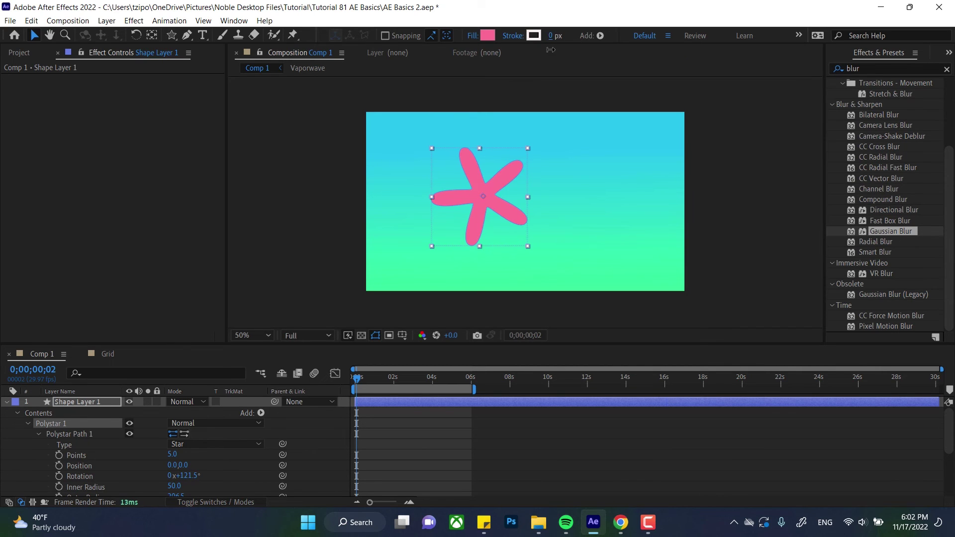
pyautogui.click(512, 38)
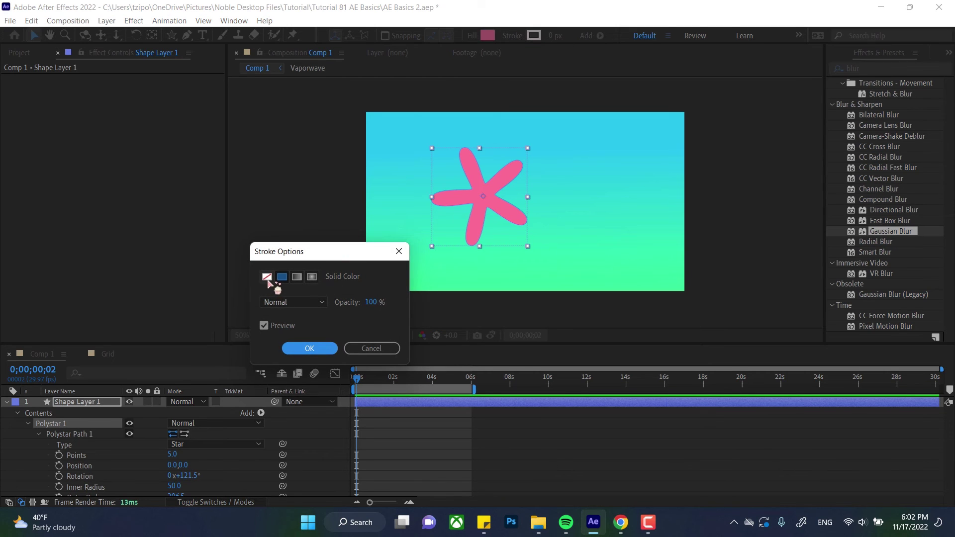
pyautogui.click(268, 279)
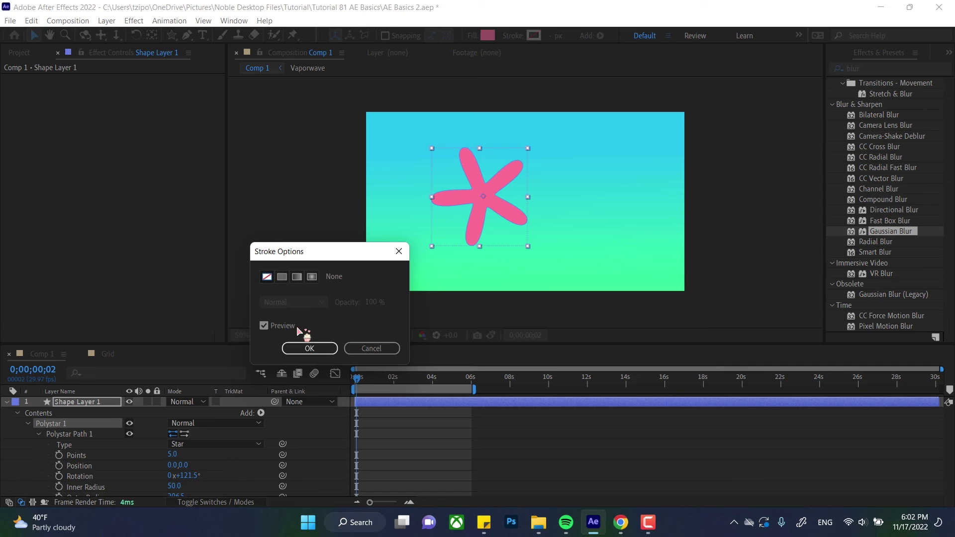
pyautogui.click(367, 349)
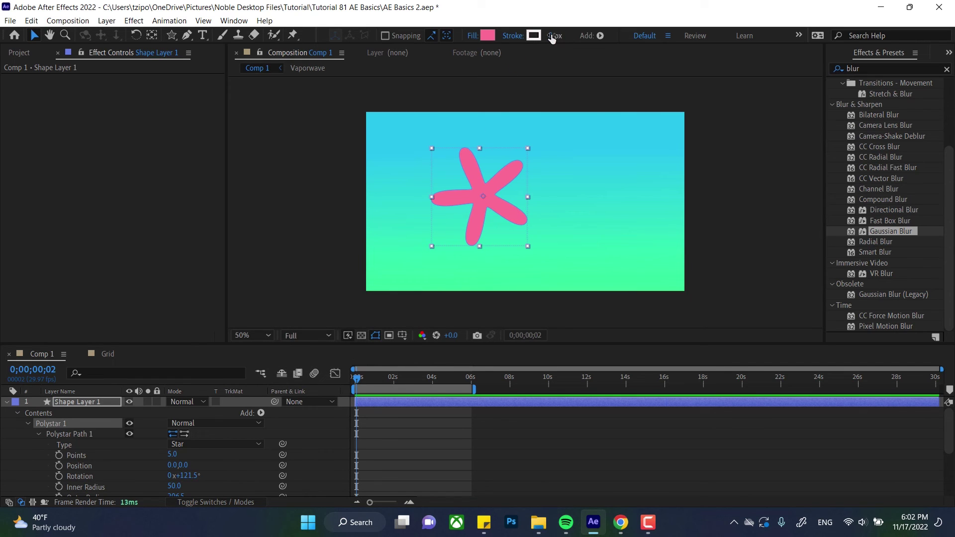
pyautogui.moveTo(551, 36)
pyautogui.mouseDown()
pyautogui.moveTo(563, 44)
pyautogui.moveTo(489, 51)
pyautogui.mouseUp()
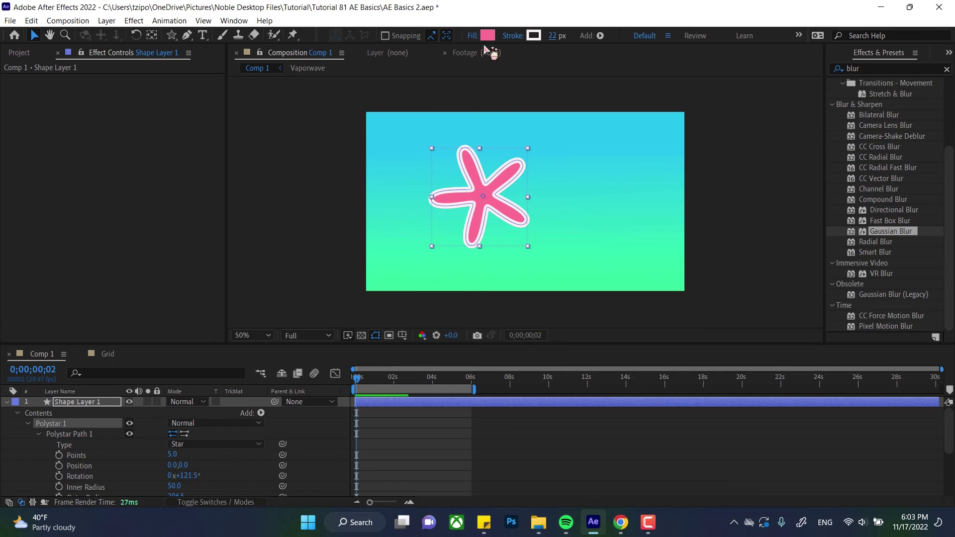
pyautogui.click(472, 38)
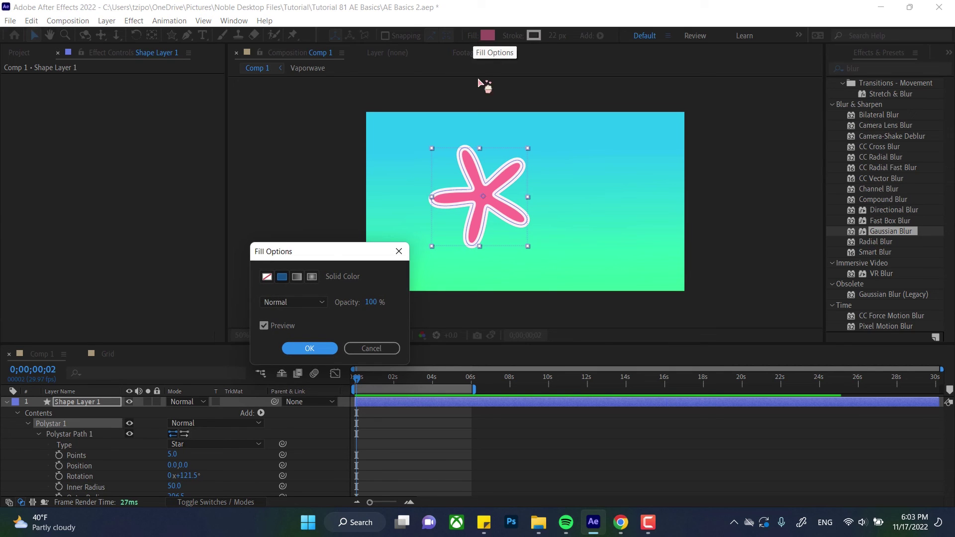
pyautogui.click(267, 277)
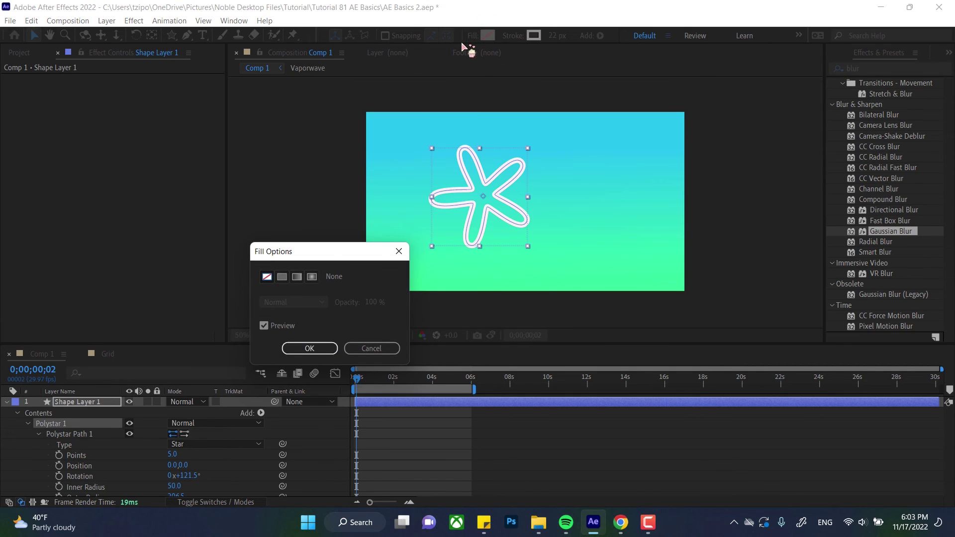
pyautogui.click(313, 347)
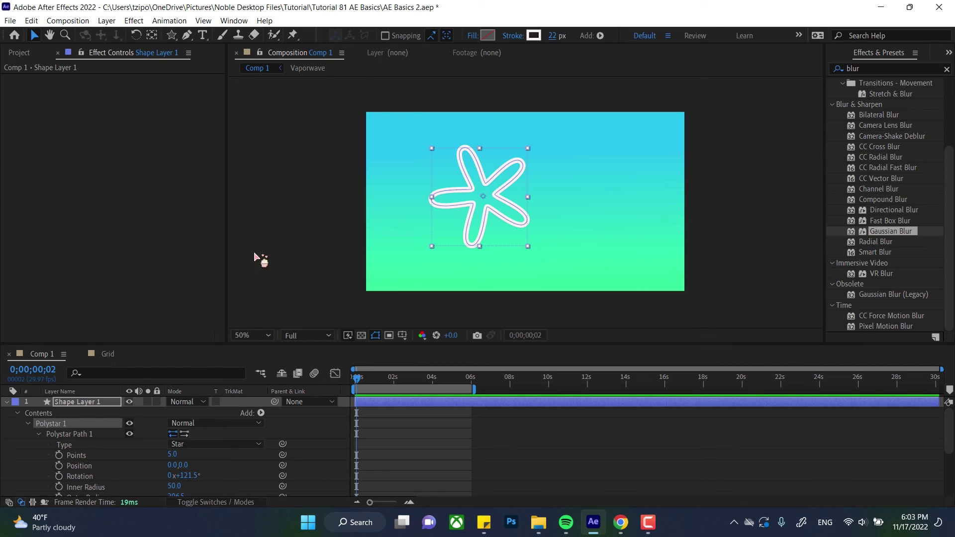
# Draw Rectangle 1 right of the star and a smaller Rectangle 2 at lower left with the Rectangle tool.
pyautogui.click(171, 36)
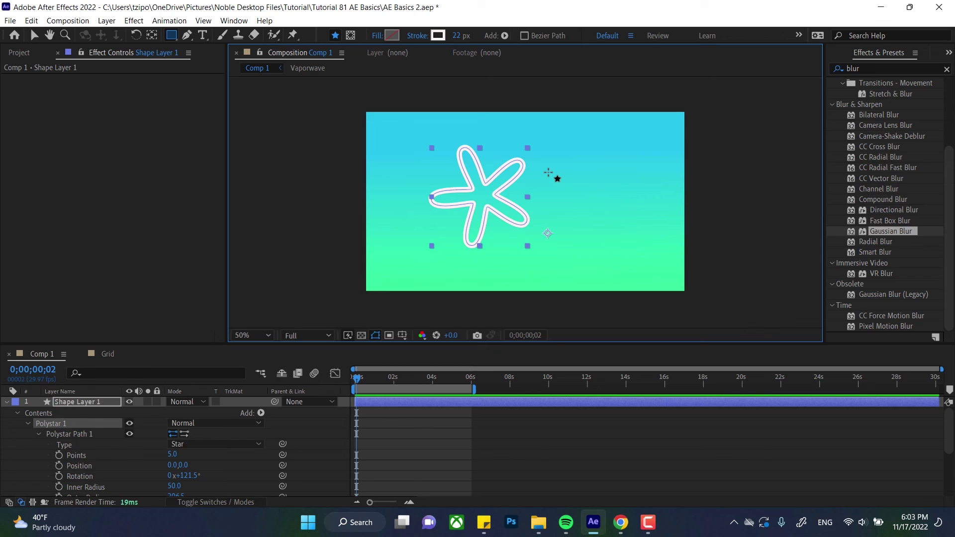
pyautogui.moveTo(592, 198); pyautogui.dragTo(657, 239)
pyautogui.moveTo(374, 227); pyautogui.dragTo(419, 255)
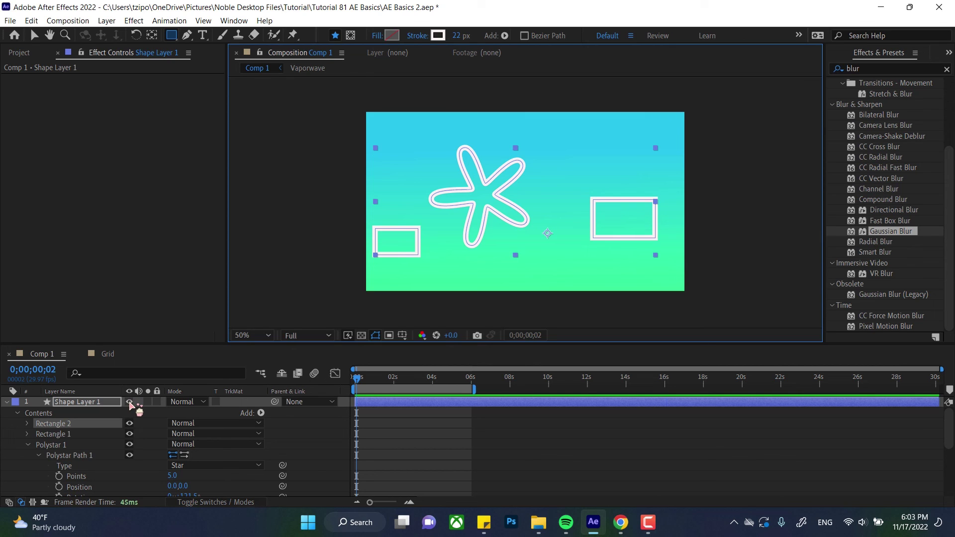
# Toggle visibility of Shape Layer 1, Rectangle 2 and Rectangle 1 to identify each shape.
pyautogui.click(129, 401)
pyautogui.click(129, 402)
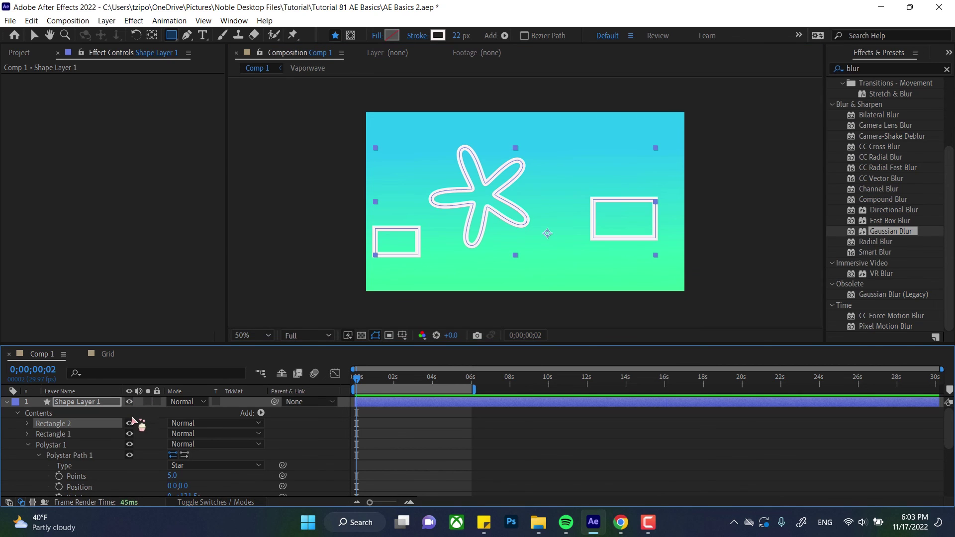
pyautogui.click(130, 423)
pyautogui.click(130, 423)
pyautogui.click(130, 434)
pyautogui.click(130, 433)
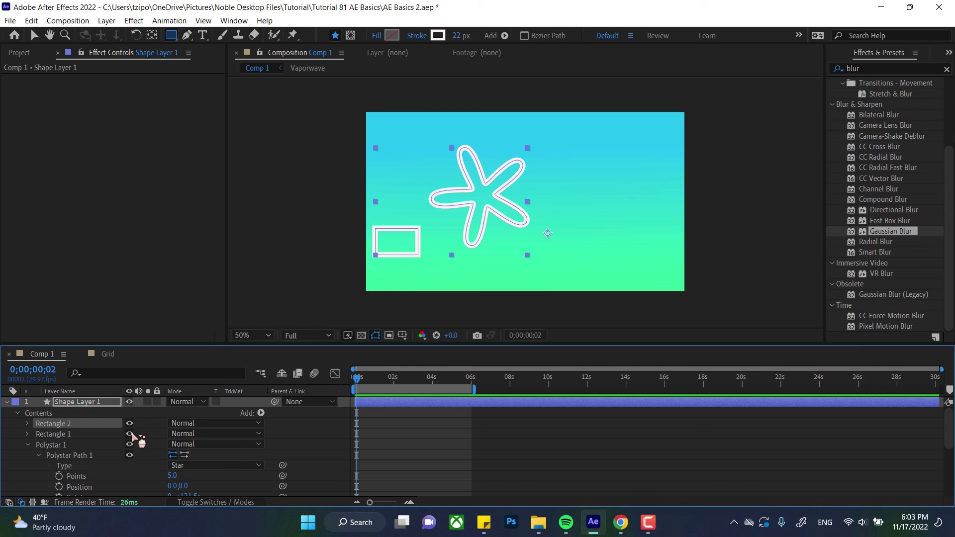
# Twirl open Rectangle 2 to reveal its path, stroke, fill and transform properties, leaving the fill off.
pyautogui.click(27, 423)
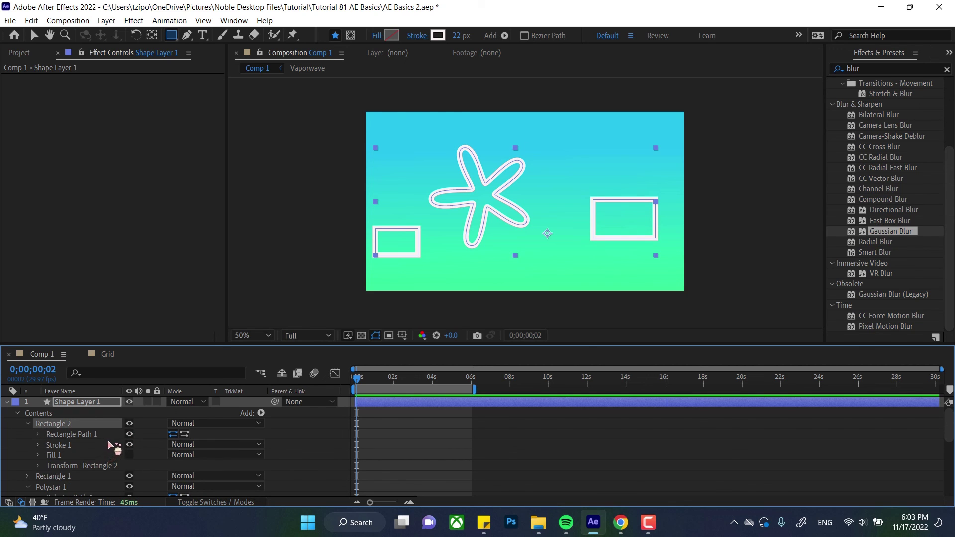
pyautogui.click(130, 455)
pyautogui.click(129, 455)
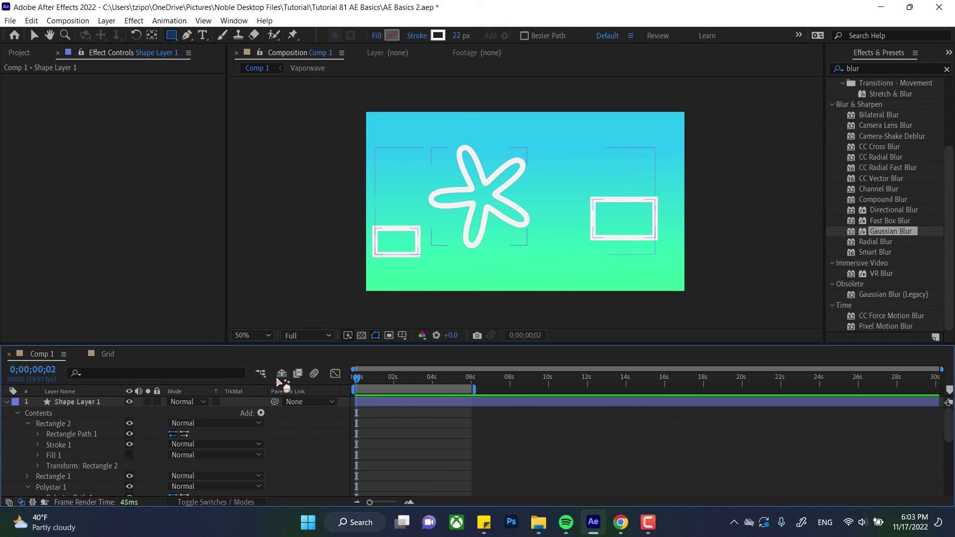
pyautogui.moveTo(258, 439); pyautogui.dragTo(341, 448)
pyautogui.moveTo(340, 444); pyautogui.dragTo(349, 441)
pyautogui.moveTo(350, 442)
pyautogui.mouseDown()
pyautogui.moveTo(388, 336)
pyautogui.moveTo(292, 269)
pyautogui.moveTo(302, 282)
pyautogui.mouseUp()
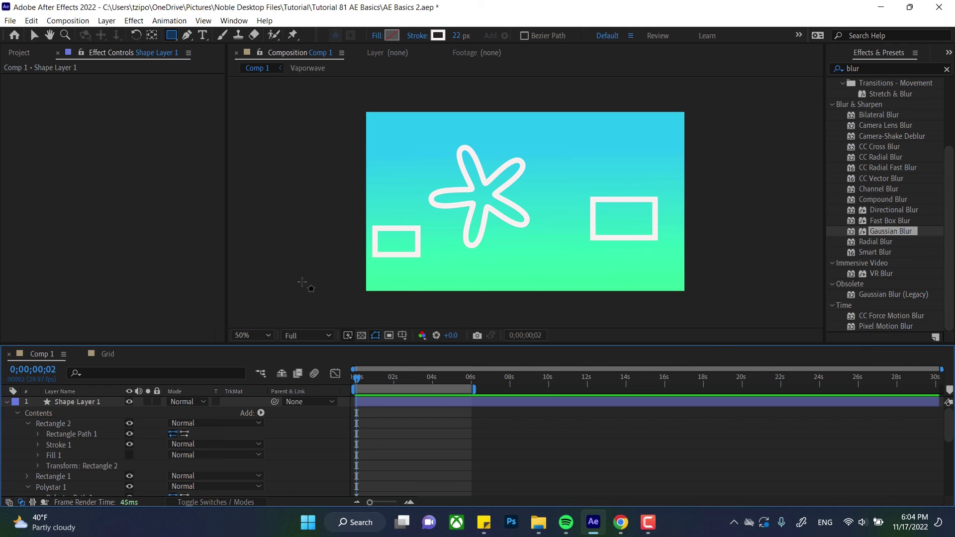